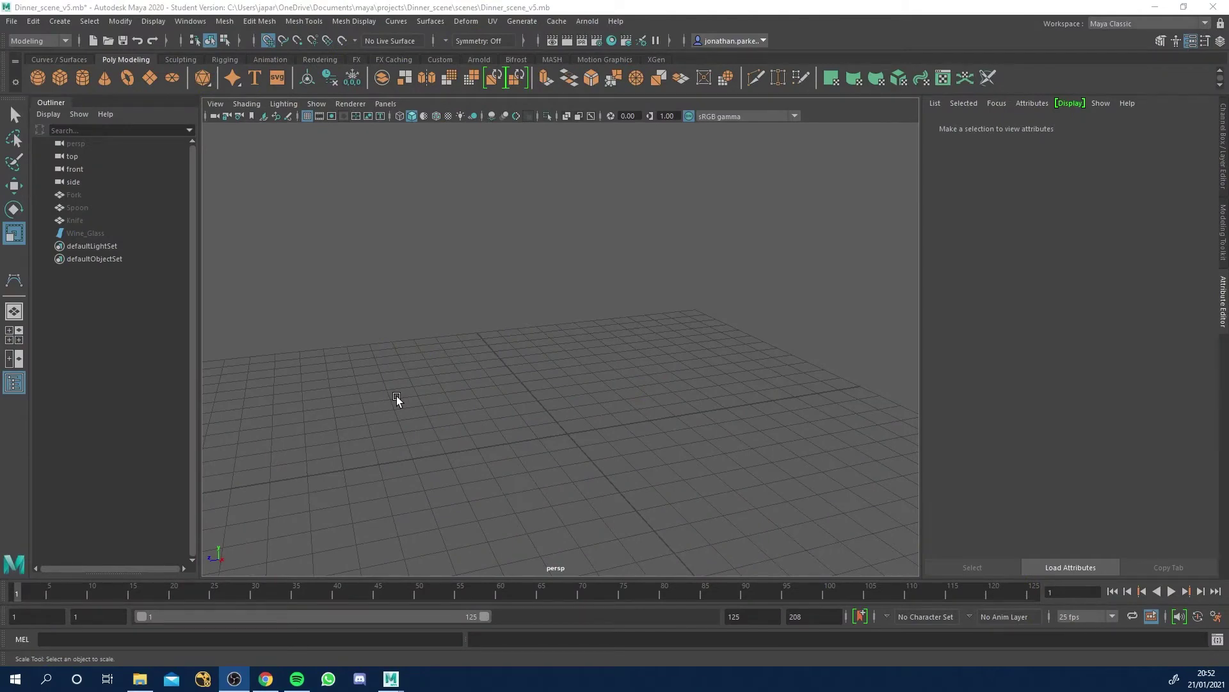
Show the hidden fork, spoon, knife and wine glass, and hide them again
left_click(93, 231)
left_click(91, 194, "shift")
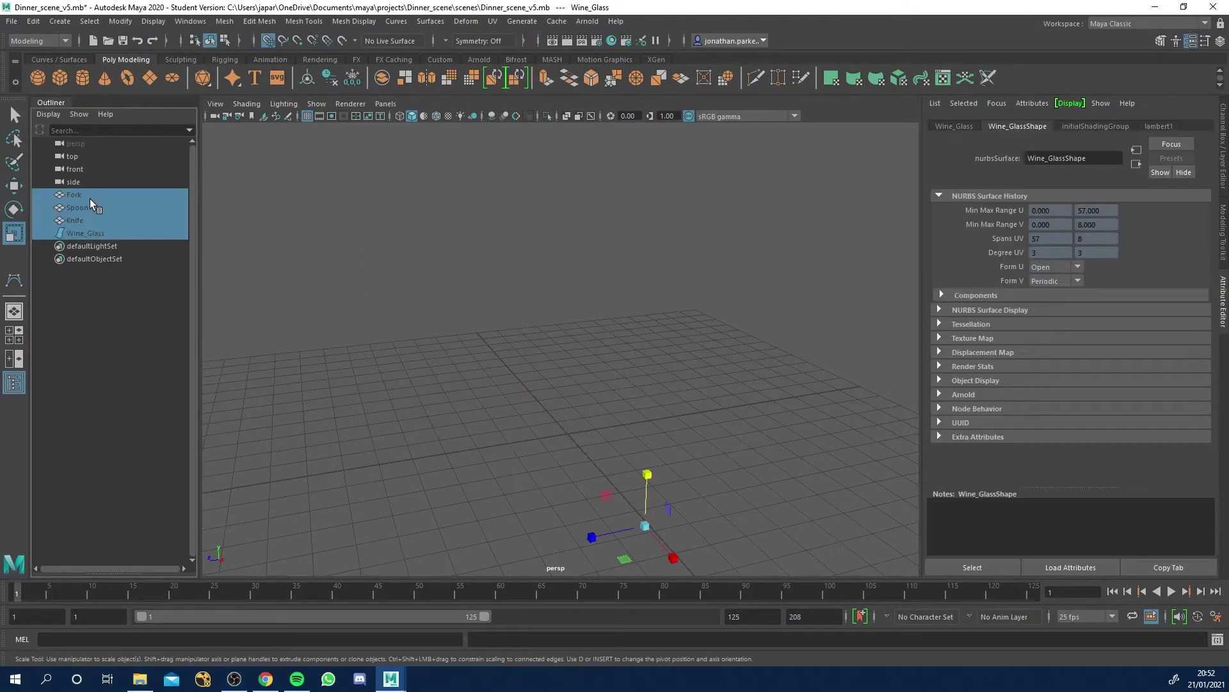
key("shift+h")
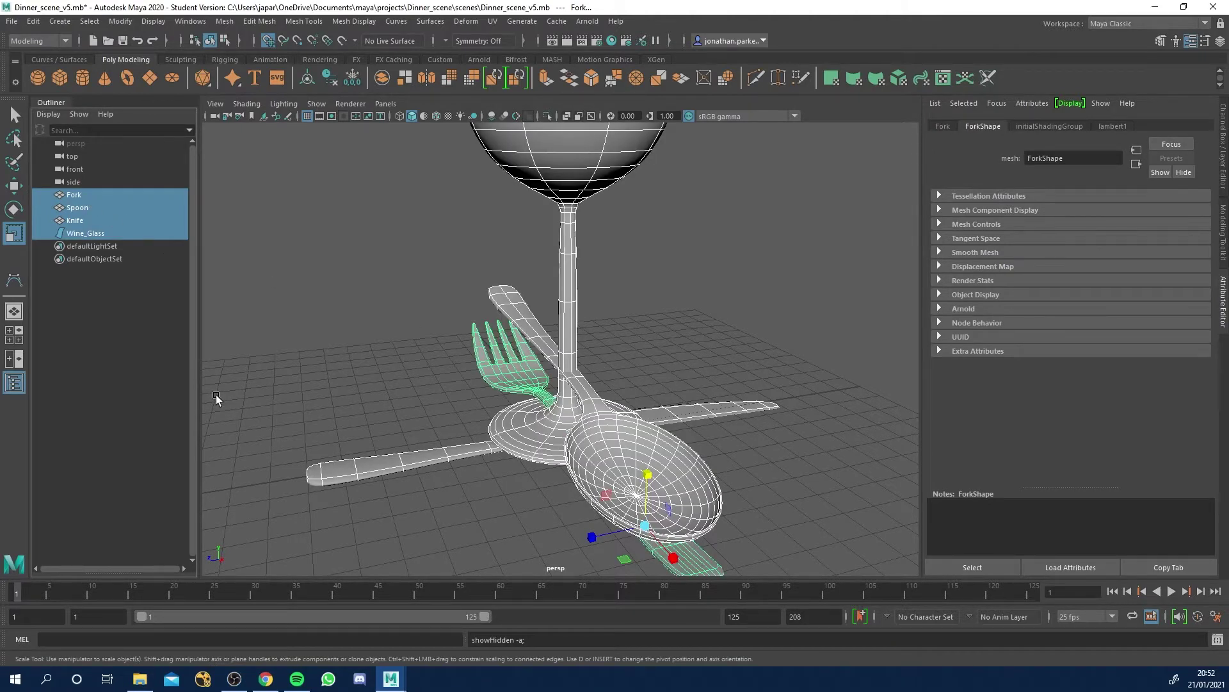
key("ctrl+h")
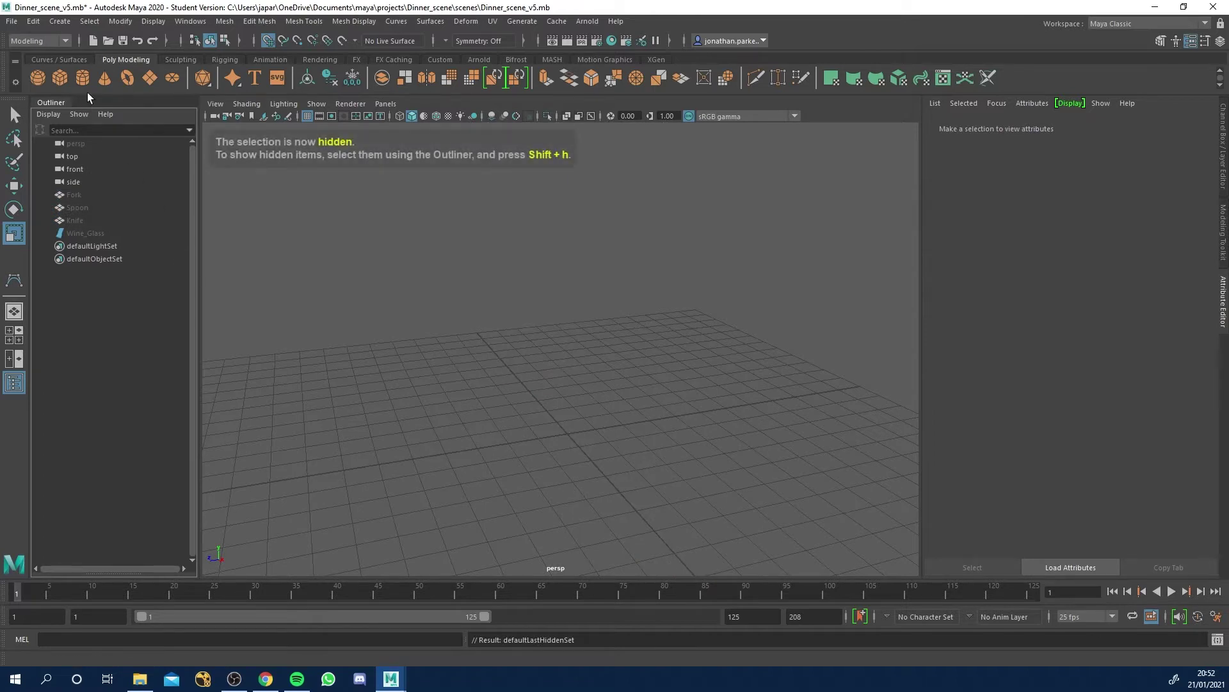
Create a polygon cylinder and scale it into a thin disc, about 8.788 in X and Z and 0.255 in Y
left_click(84, 79)
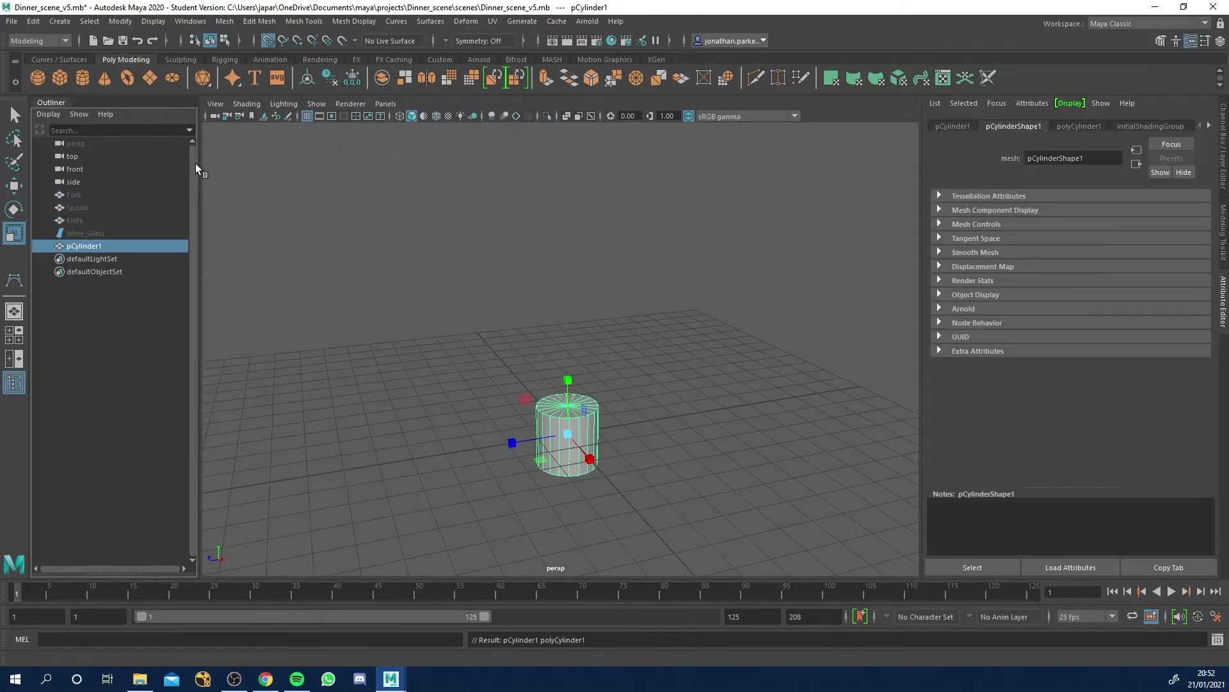
left_click_drag(683, 455, 583, 365, "alt")
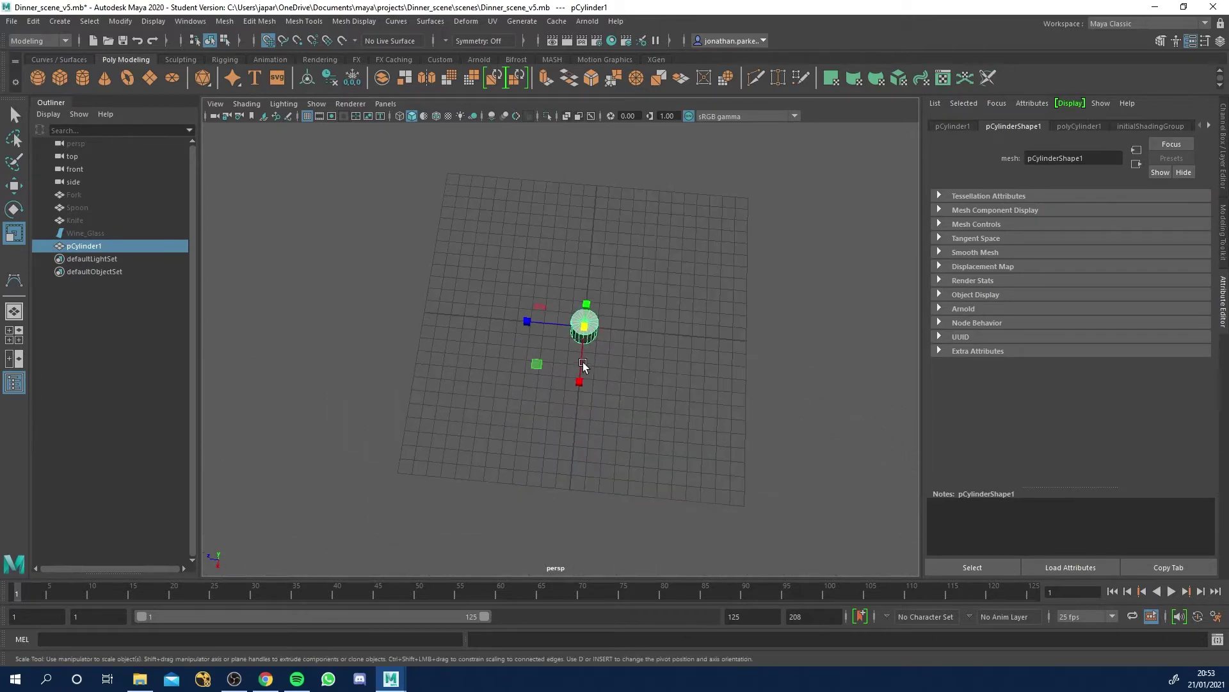
right_click_drag(588, 329, 796, 334, "alt")
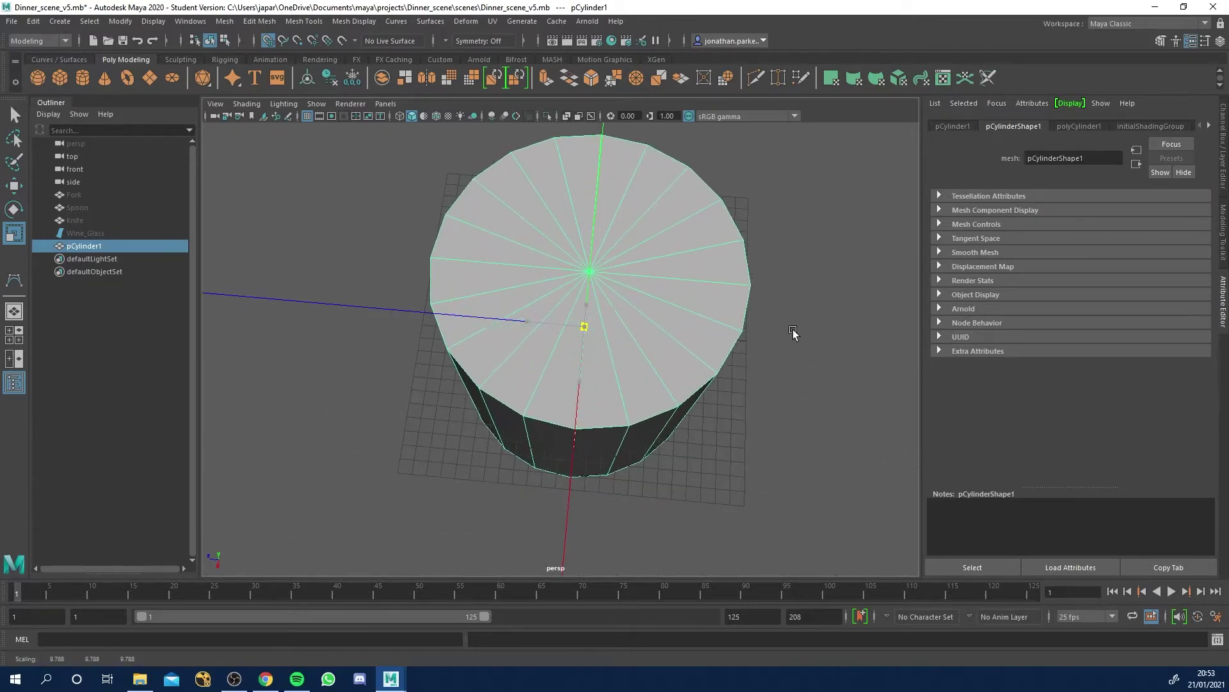
left_click_drag(795, 335, 738, 373, "alt")
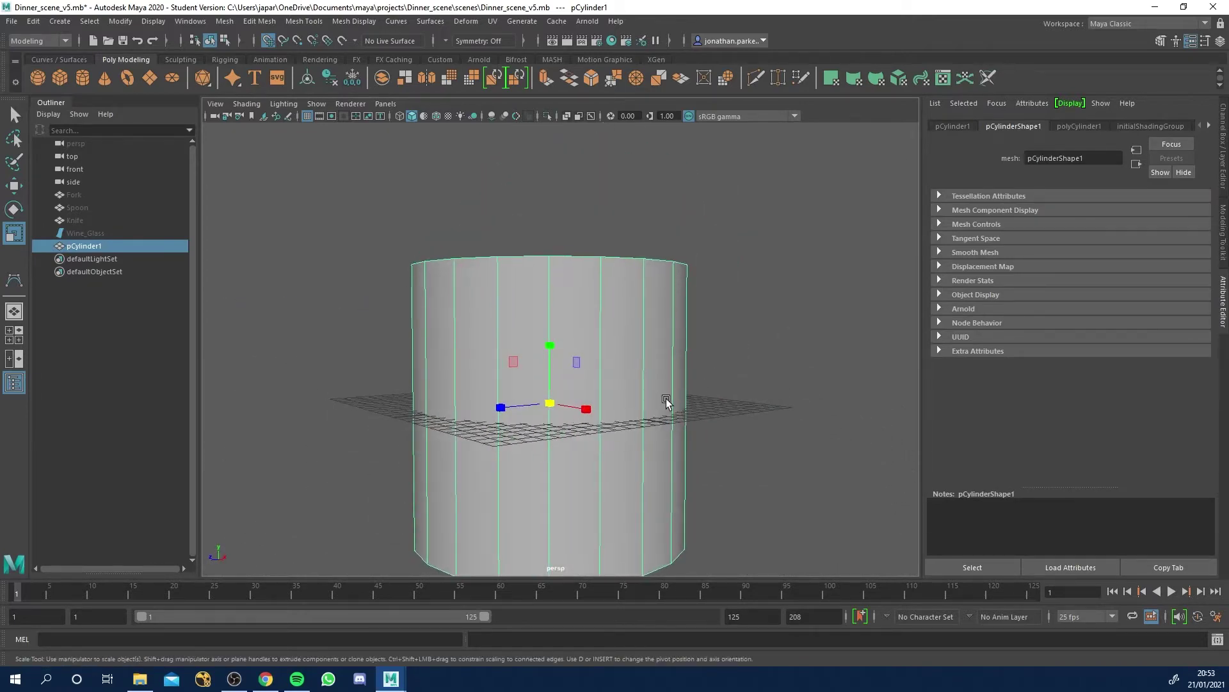
left_click_drag(551, 350, 551, 405)
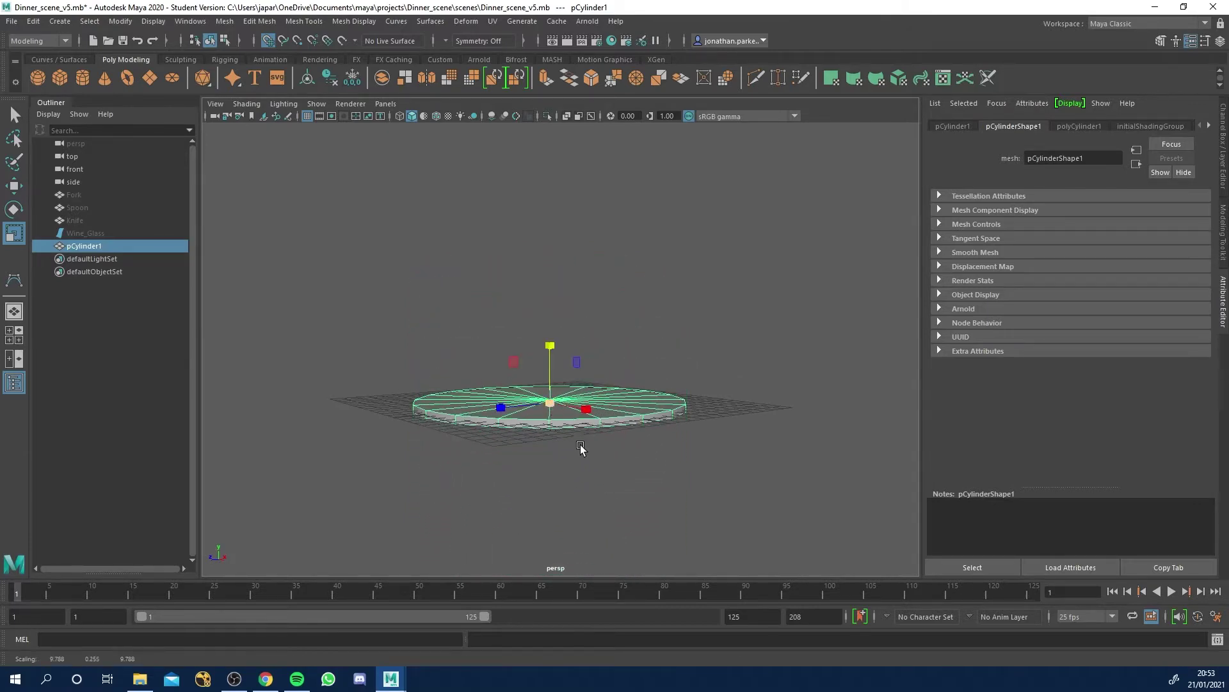
right_click_drag(578, 450, 655, 478, "alt")
left_click_drag(655, 478, 614, 486, "alt")
left_click_drag(508, 337, 565, 451)
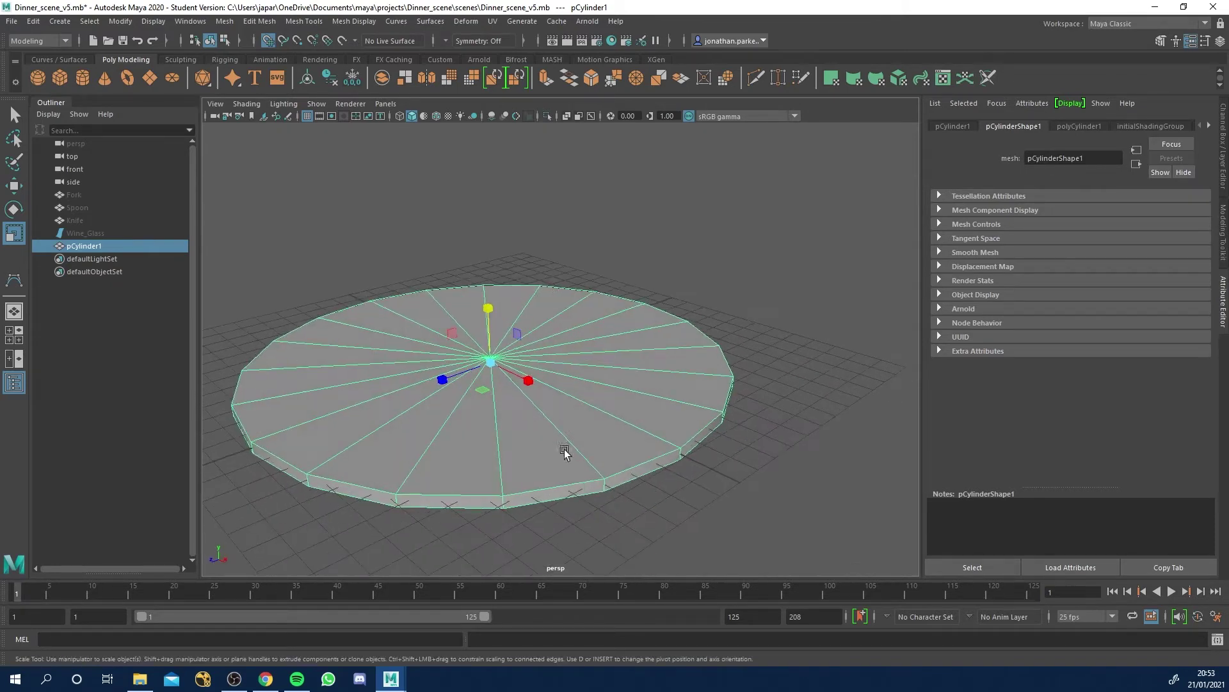
mouse_move(450, 435)
left_mouse_down("alt")
mouse_move(480, 444)
mouse_move(469, 444)
left_mouse_up("alt")
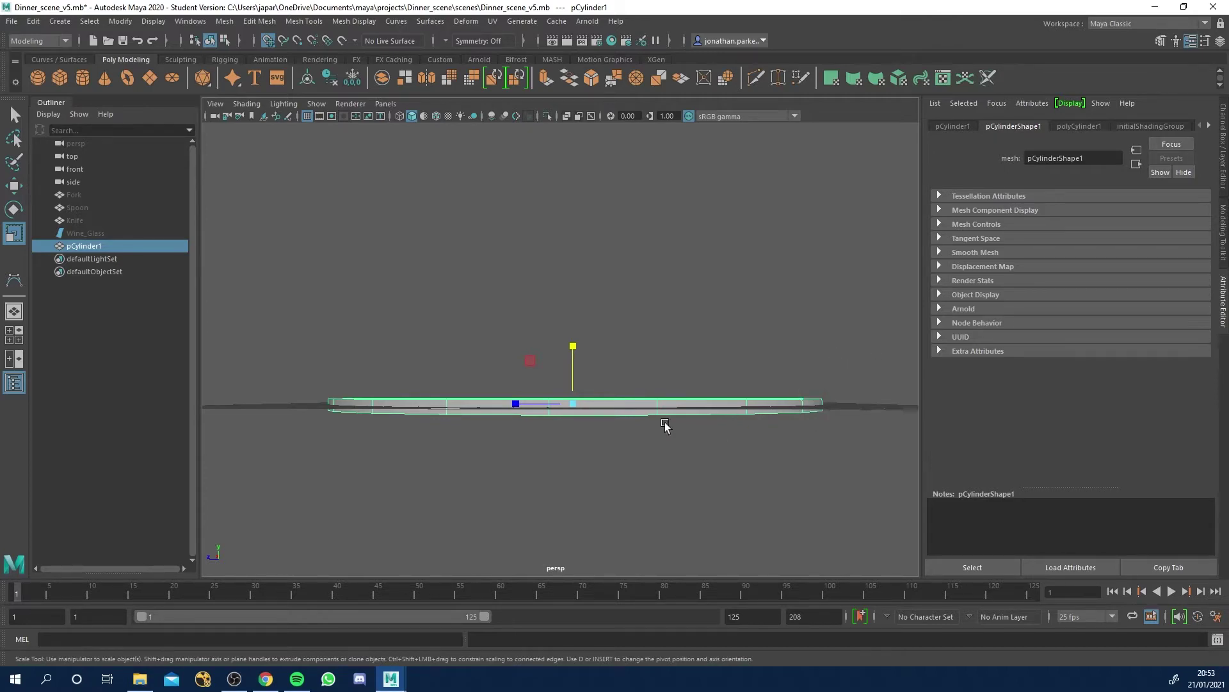
Select all the side faces around the disc's outer edge in face mode
left_click_drag(666, 426, 713, 448, "alt")
right_click_drag(596, 461, 597, 364)
left_click(598, 469)
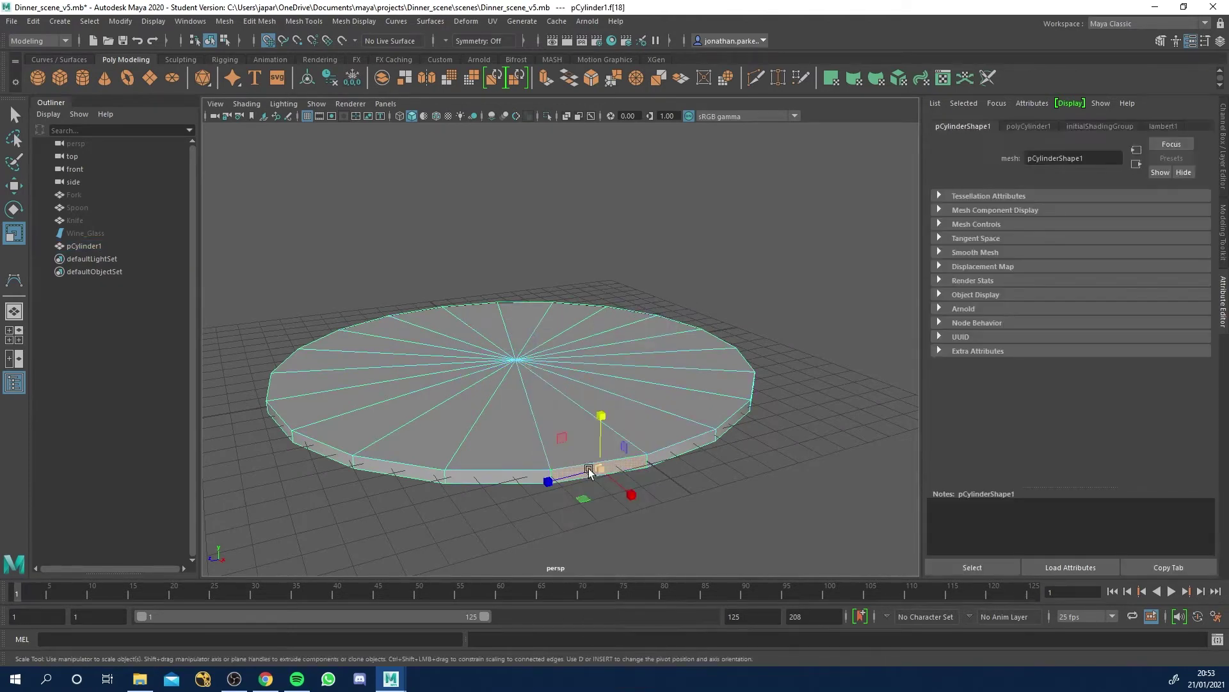
left_click(506, 476, "shift")
left_click(407, 468, "shift")
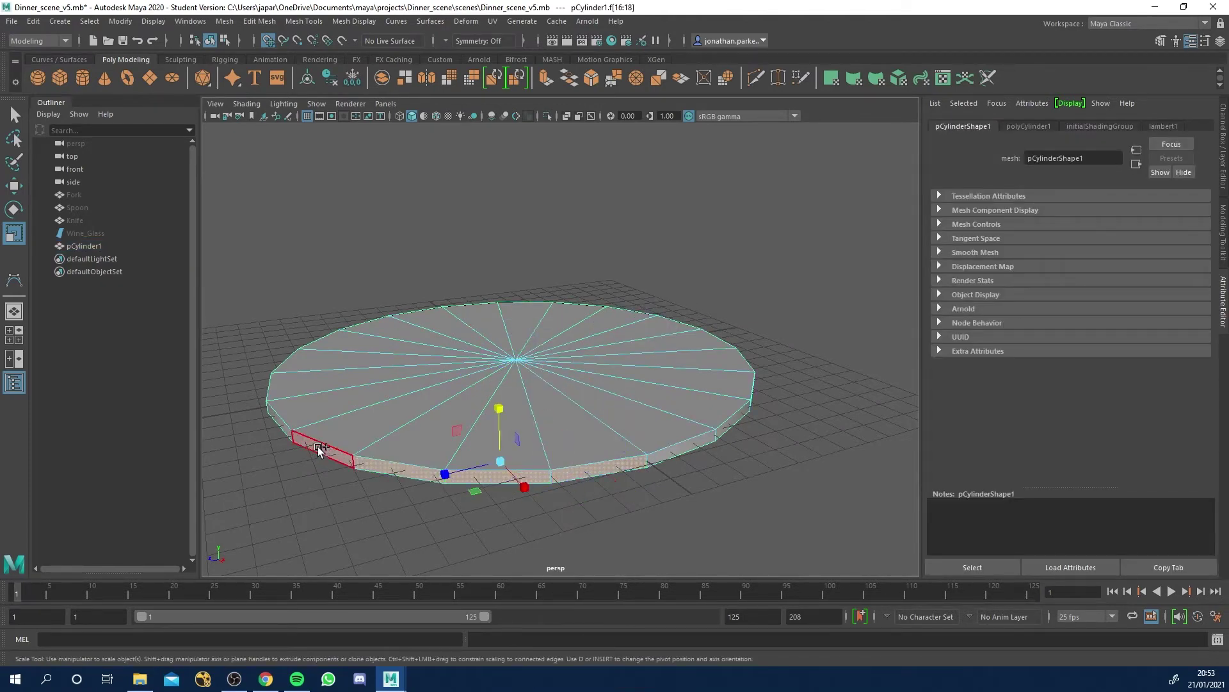
left_click(318, 447, "shift")
left_click(282, 428, "shift")
left_click_drag(282, 428, 703, 428, "alt")
left_click(701, 425, "shift")
left_click(603, 434, "shift")
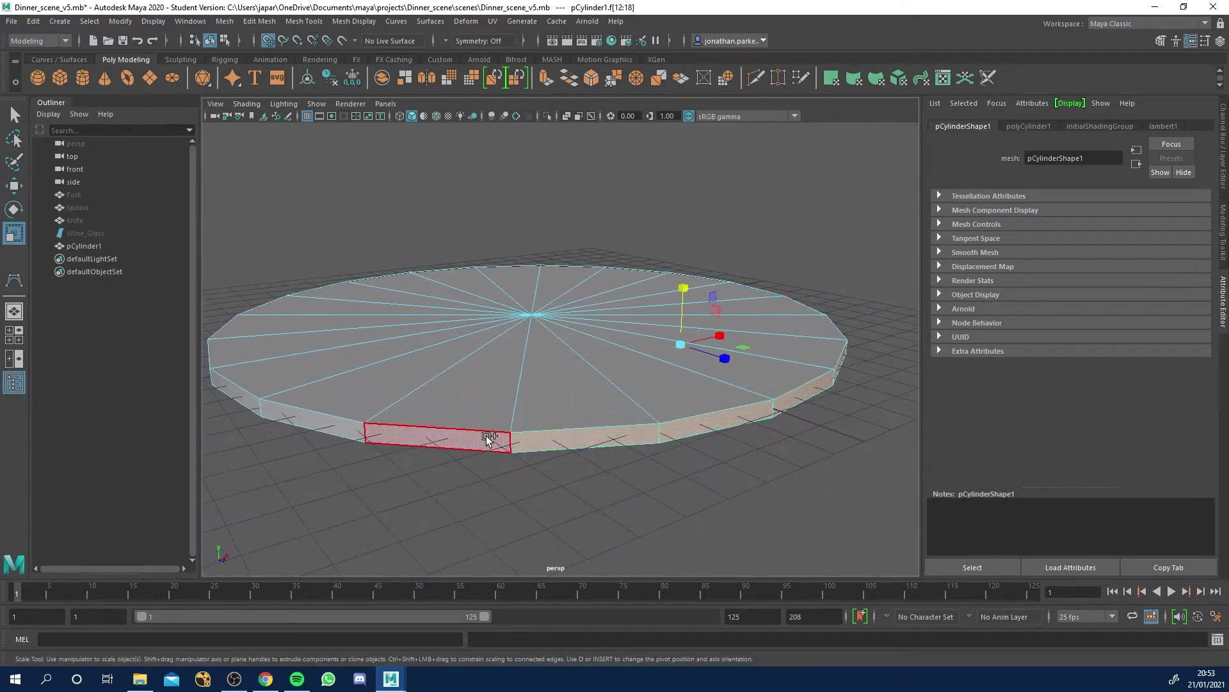
left_click(489, 439, "shift")
left_click(314, 427, "shift")
left_click(233, 397, "shift")
left_click_drag(234, 397, 454, 439, "alt")
left_click(635, 448, "shift")
left_click(522, 436, "shift")
left_click(395, 428, "shift")
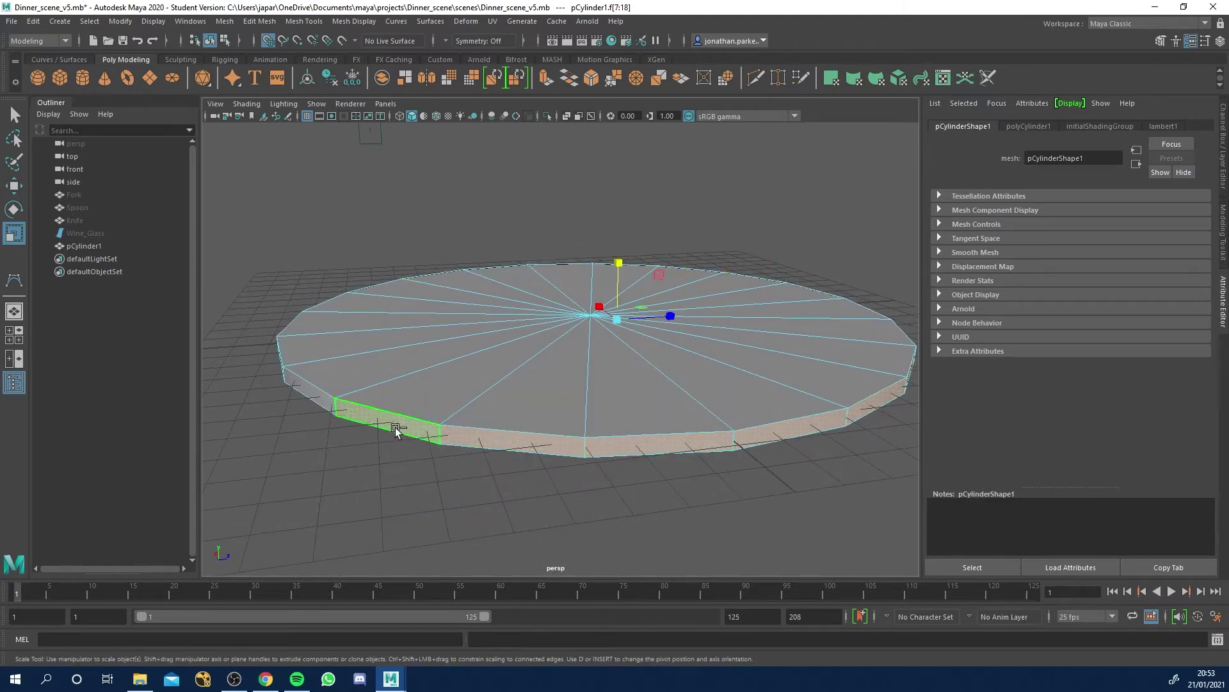
left_click(323, 403, "shift")
left_click_drag(323, 403, 527, 420, "alt")
left_click(719, 431, "shift")
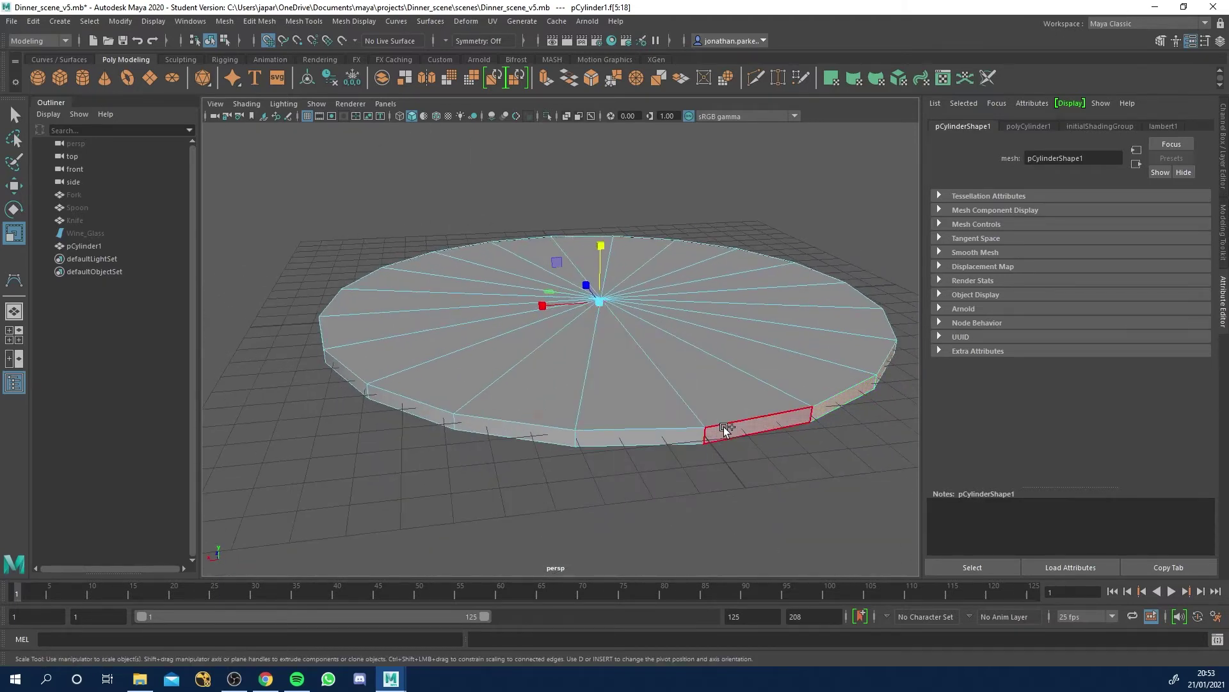
left_click(681, 431, "shift")
left_click(554, 431, "shift")
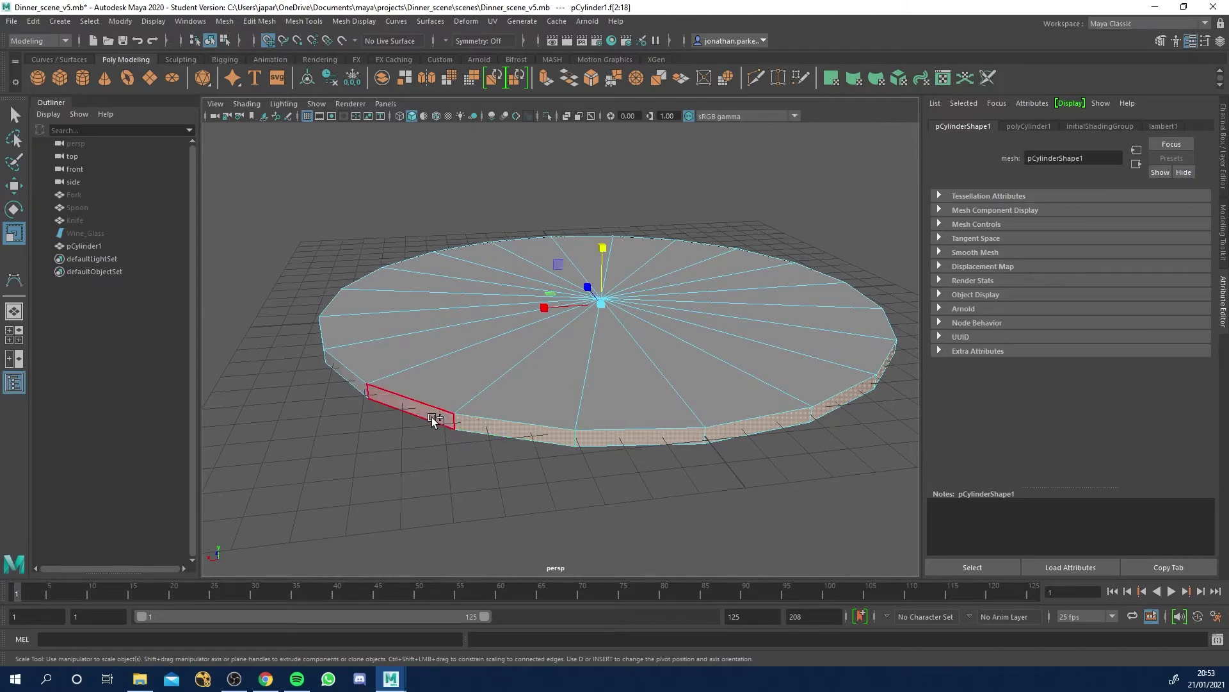
left_click(431, 416, "shift")
left_click(357, 390, "shift")
left_click_drag(357, 390, 594, 469, "alt")
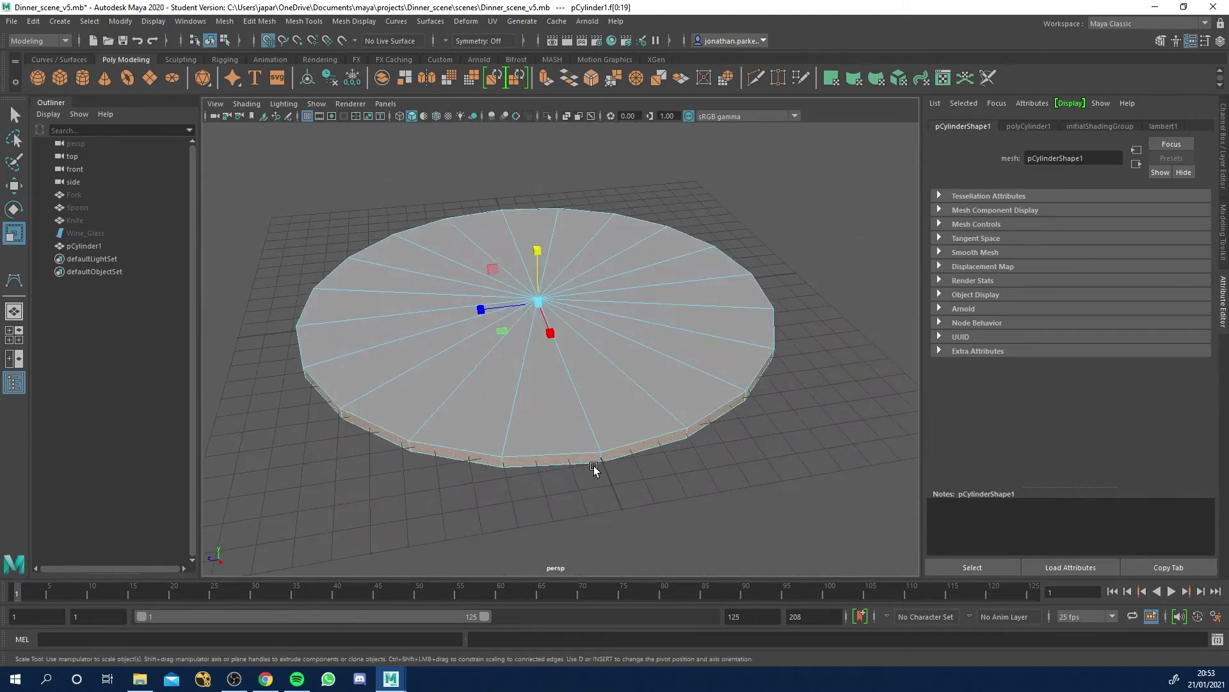
Extrude the selected side faces outward with a thickness of 1.8
key("ctrl+e")
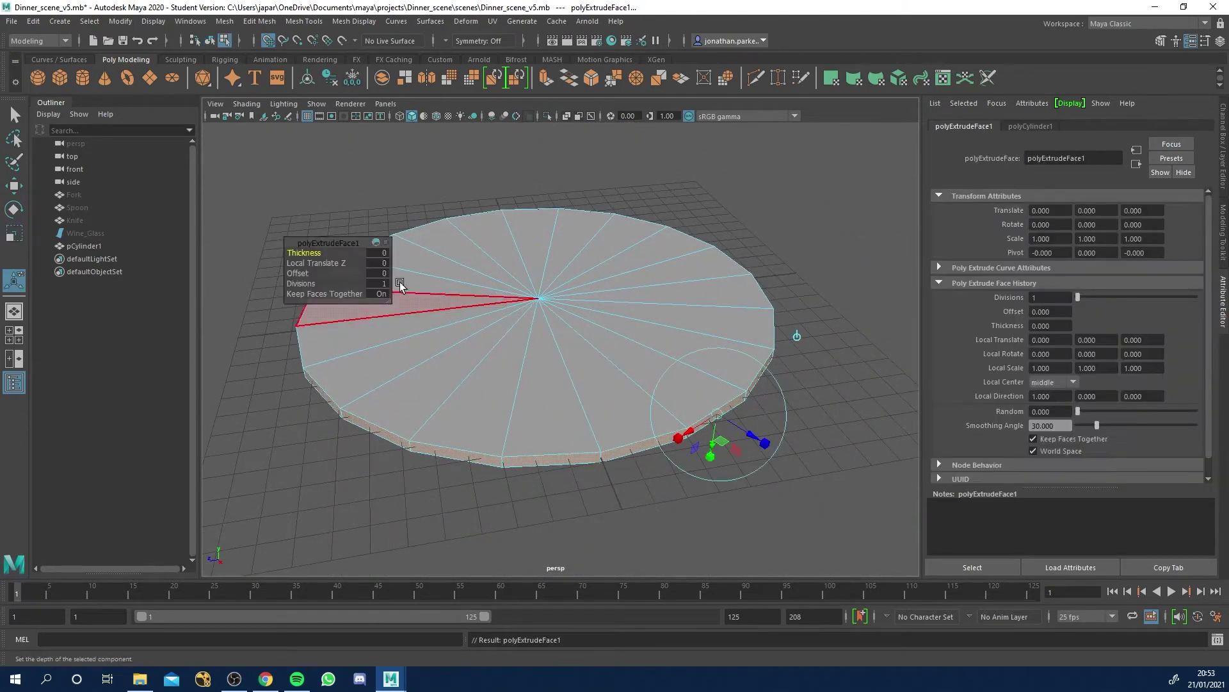
left_click_drag(334, 197, 367, 167)
left_click_drag(384, 306, 582, 307, "alt")
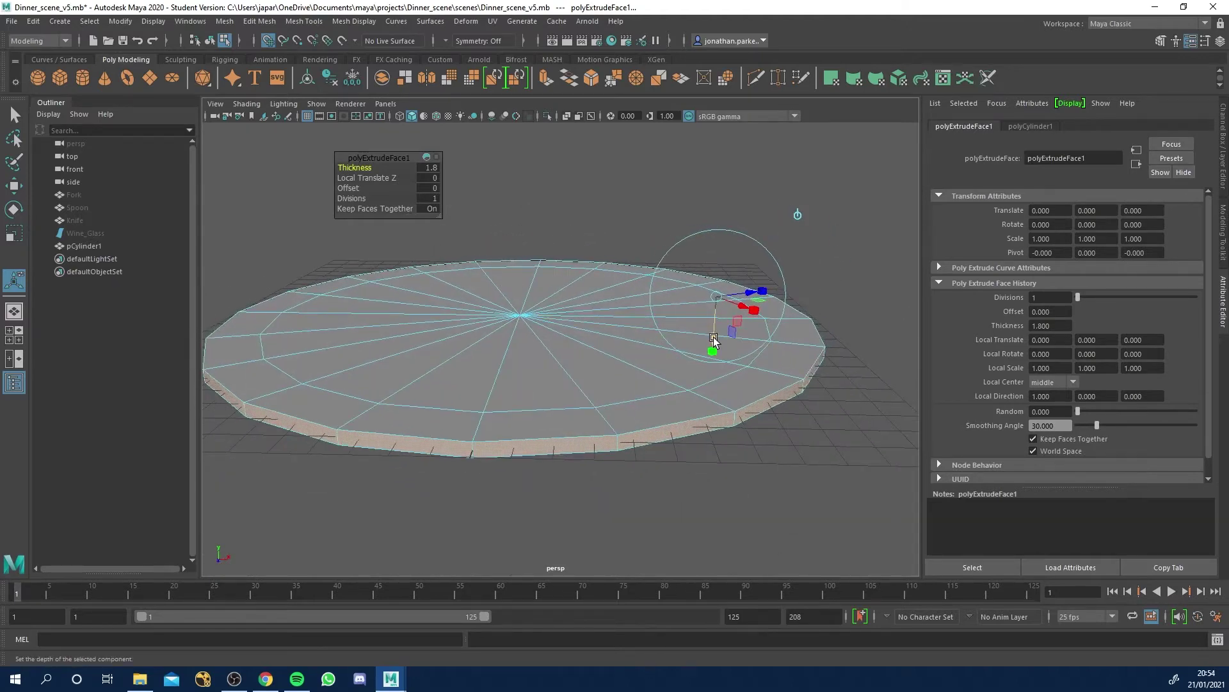
left_click_drag(714, 339, 714, 335)
key("ctrl+z")
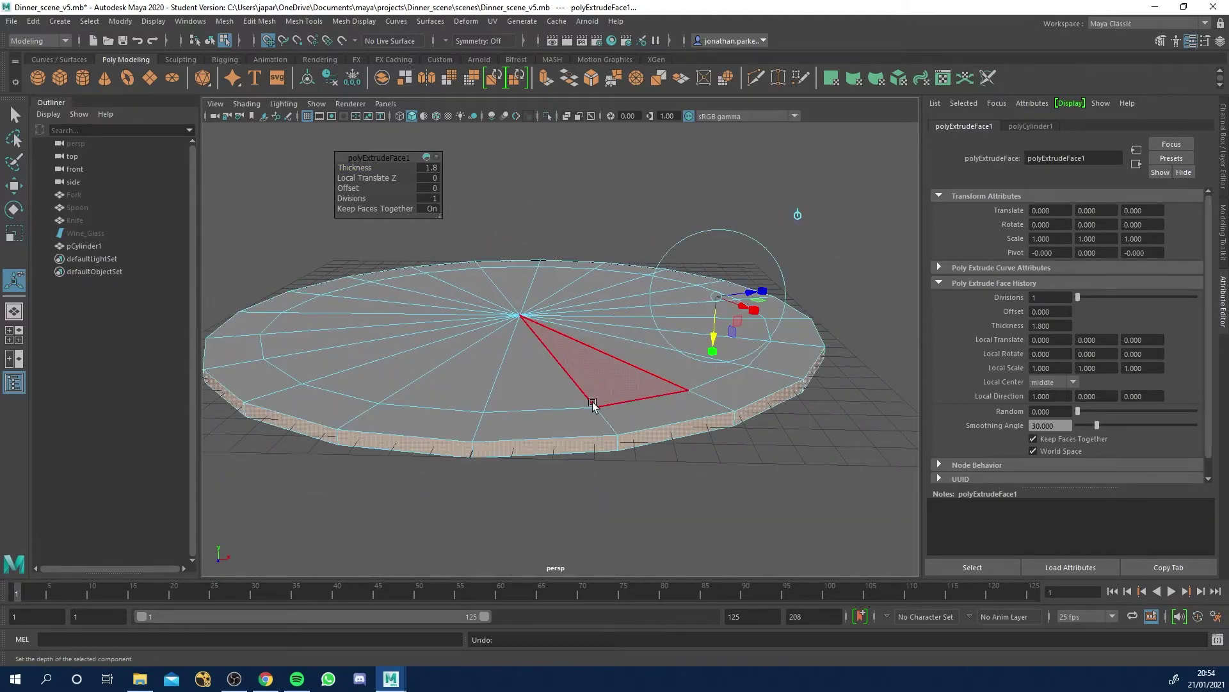
key("ctrl+z")
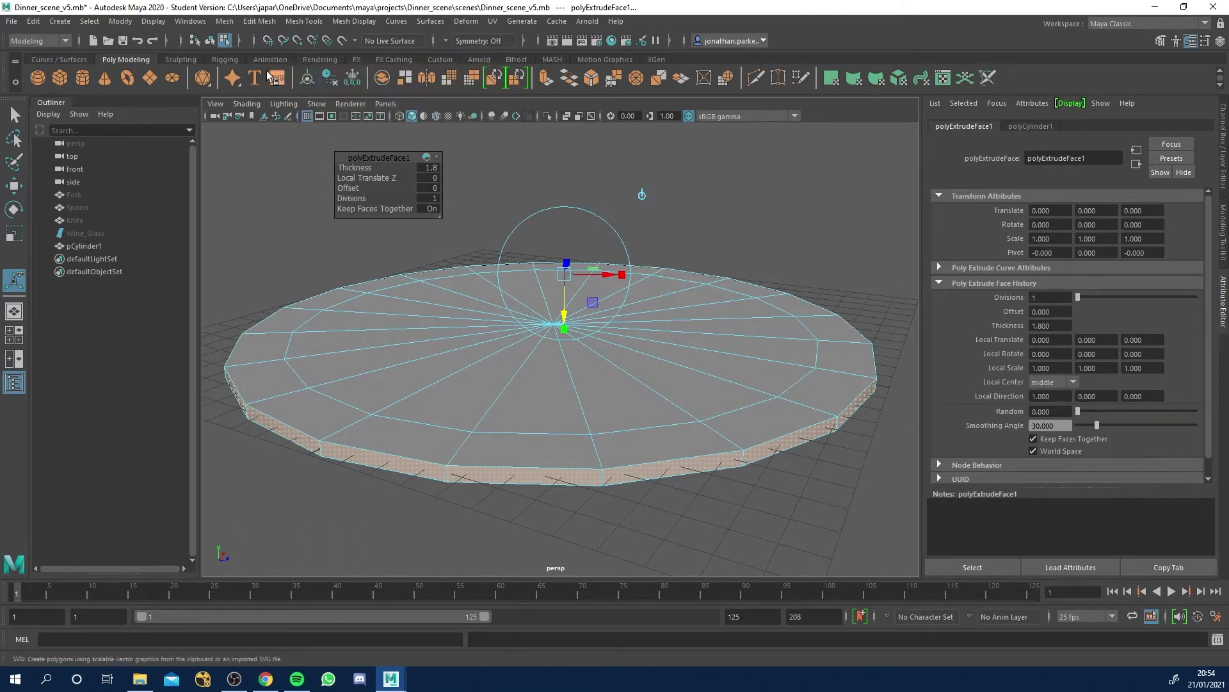
left_click_drag(521, 173, 532, 232, "alt")
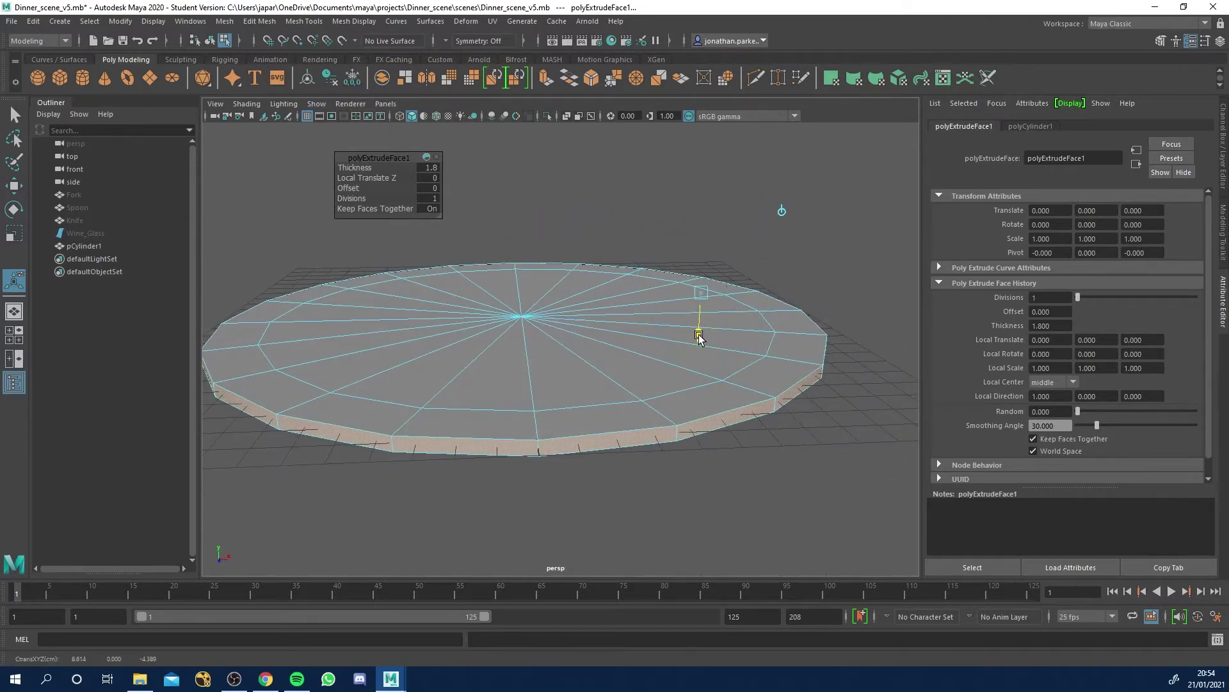
left_click_drag(699, 326, 699, 301)
left_click_drag(700, 301, 486, 294, "alt")
key("ctrl+z")
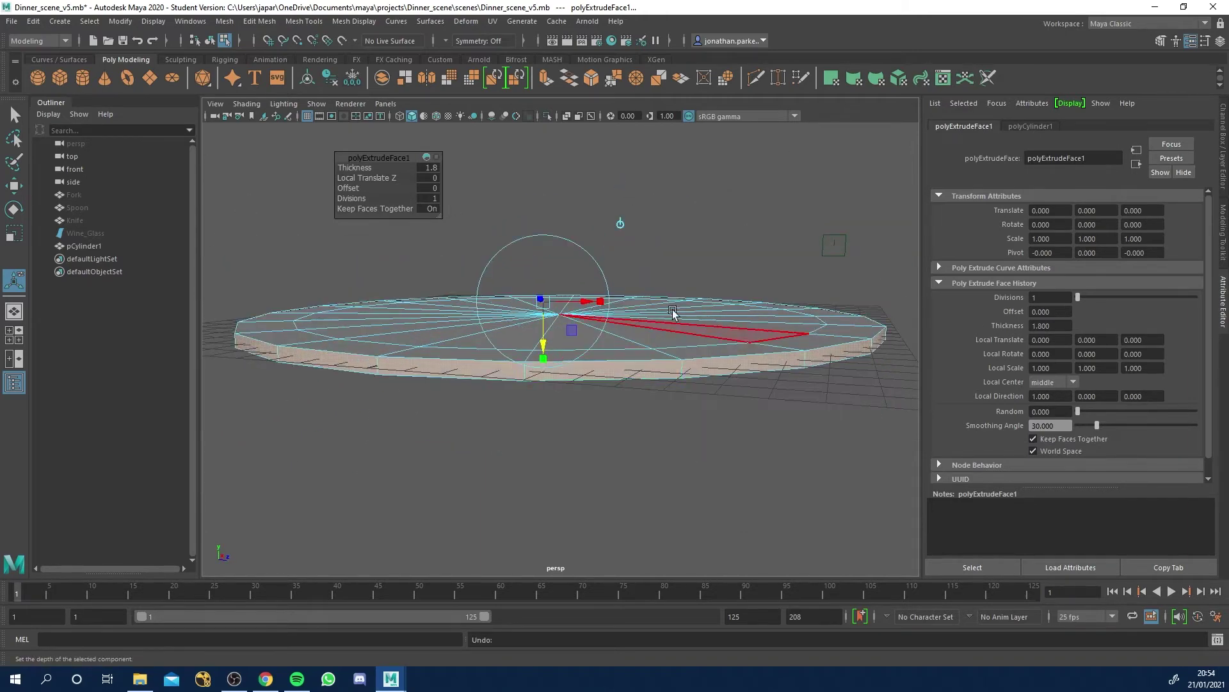
Move the extruded outer faces straight up by about 1.664 to form the plate's sloping side
left_click_drag(594, 351, 669, 306, "alt")
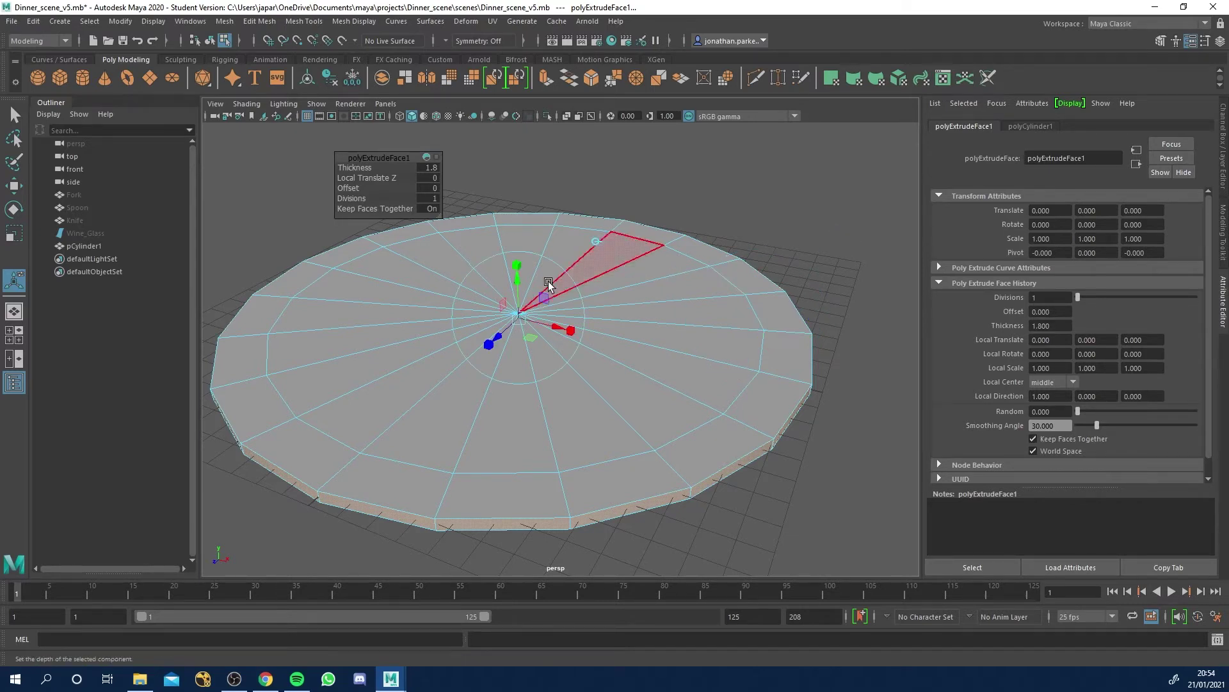
left_click_drag(518, 285, 618, 292)
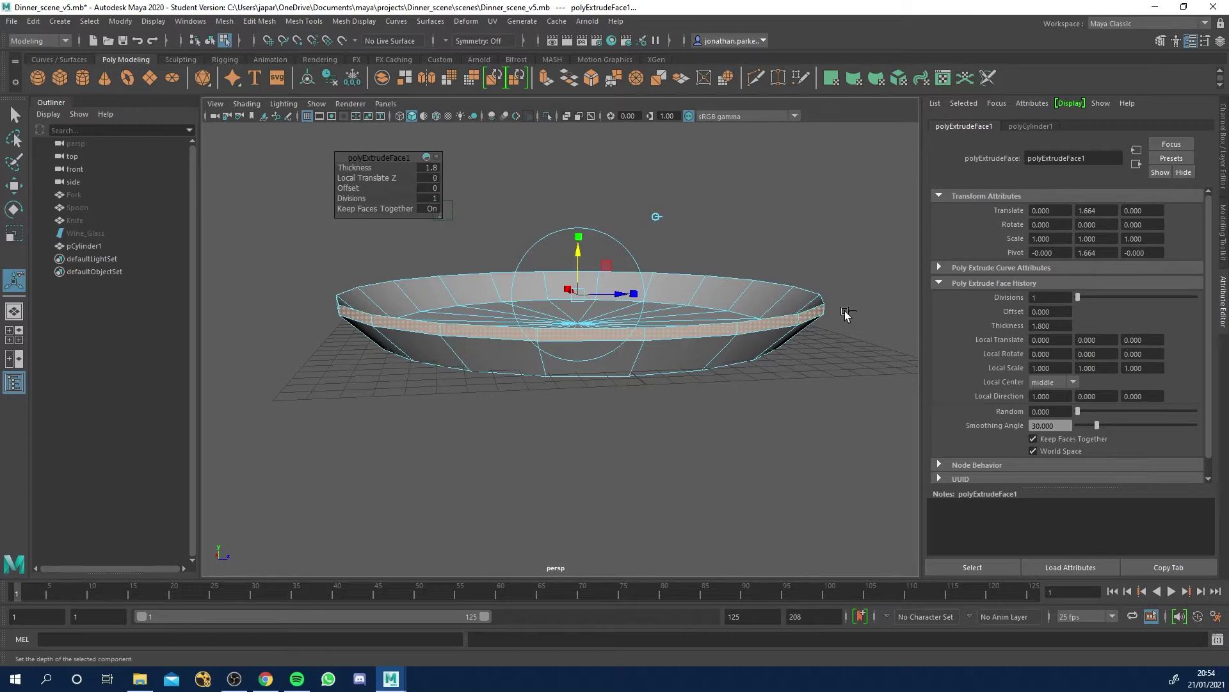
Extrude the raised outer faces again and pull them outward with a Local Translate Z of about 1.571 to form the rim
key("ctrl+e")
left_click_drag(451, 312, 510, 335, "alt")
left_click_drag(350, 166, 359, 166)
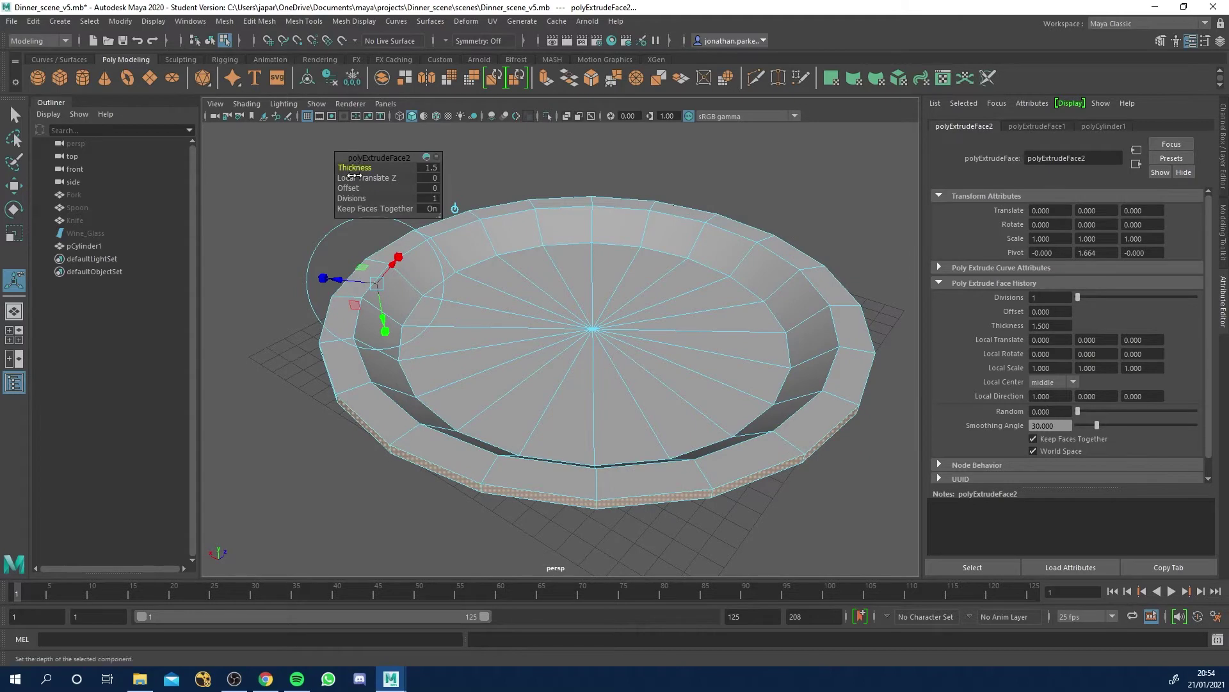
key("ctrl+z")
left_click_drag(343, 283, 420, 281)
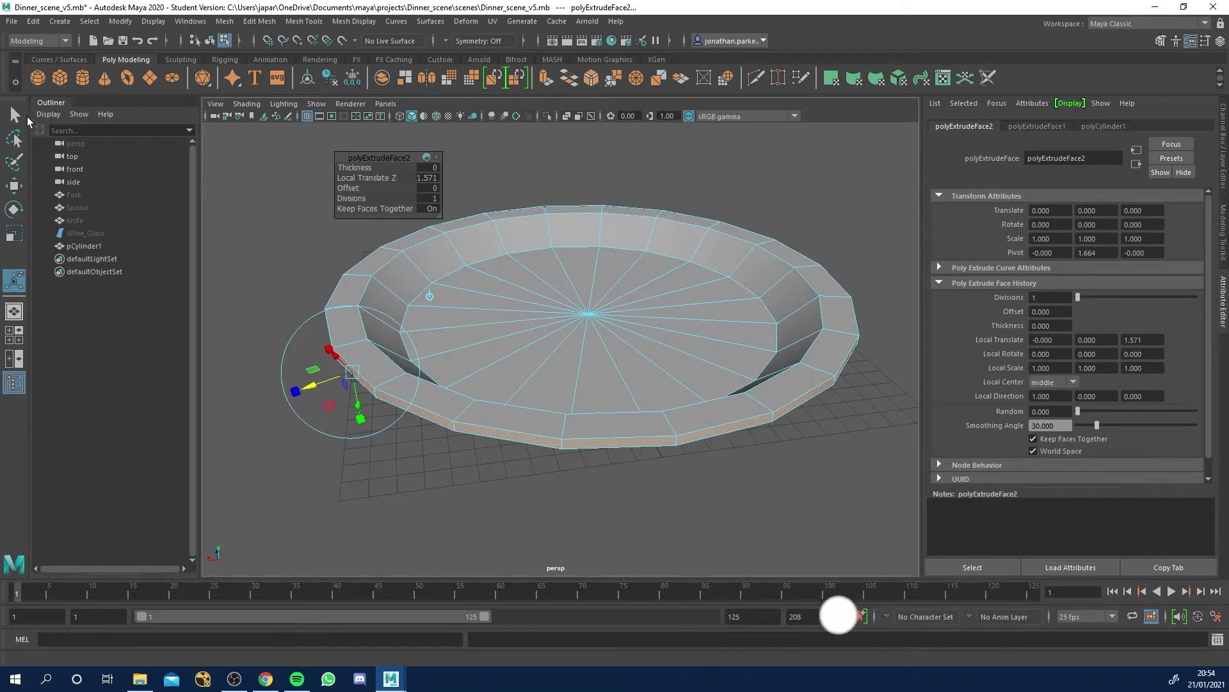
Finish the extrusion and return the plate to object mode with the whole mesh selected
key("q")
left_click(271, 217)
left_click_drag(472, 275, 600, 340, "alt")
right_click_drag(599, 326, 639, 309)
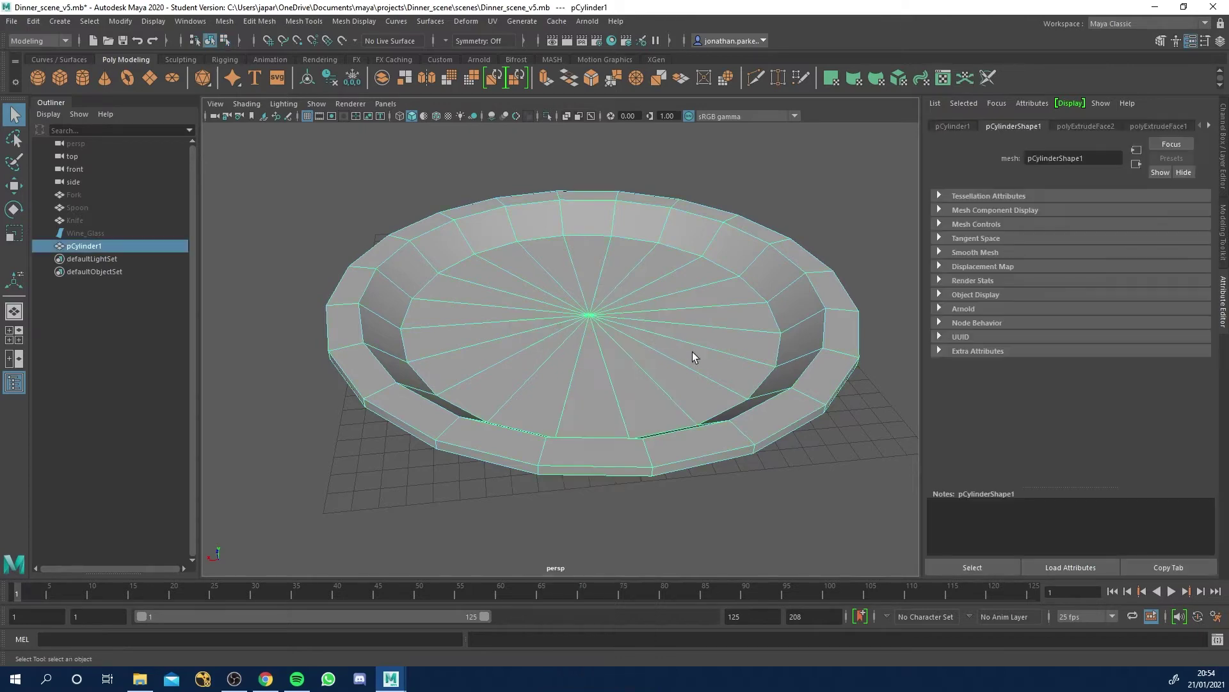
mouse_move(692, 357)
left_mouse_down("alt")
mouse_move(691, 320)
mouse_move(700, 368)
left_mouse_up("alt")
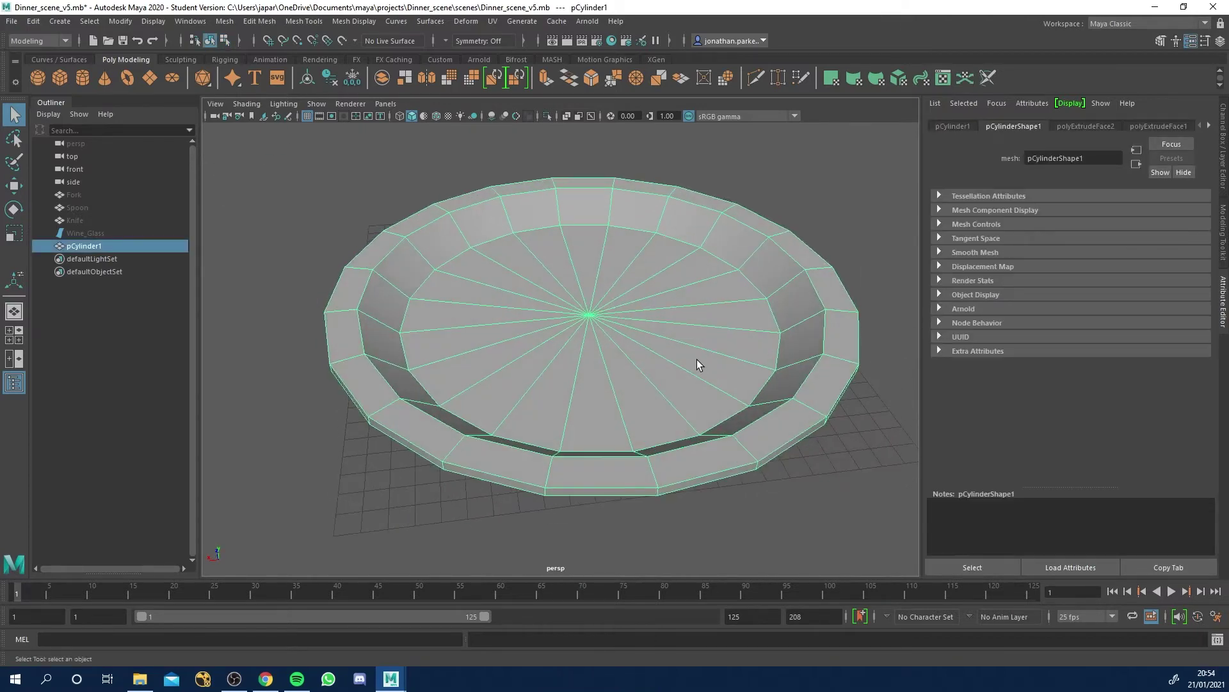
Compare the plate's smooth preview, unsmoothed mesh and smooth preview with its cage, and inspect the rim up close
key("3")
left_click_drag(820, 340, 864, 358, "alt")
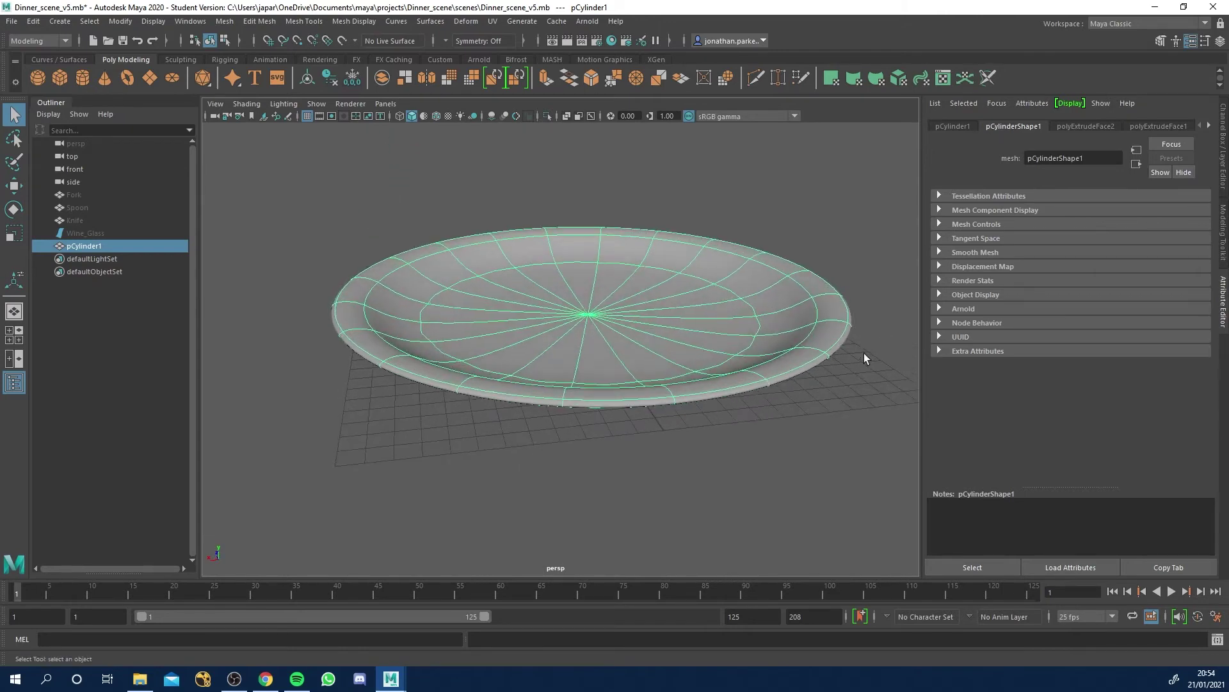
key("1")
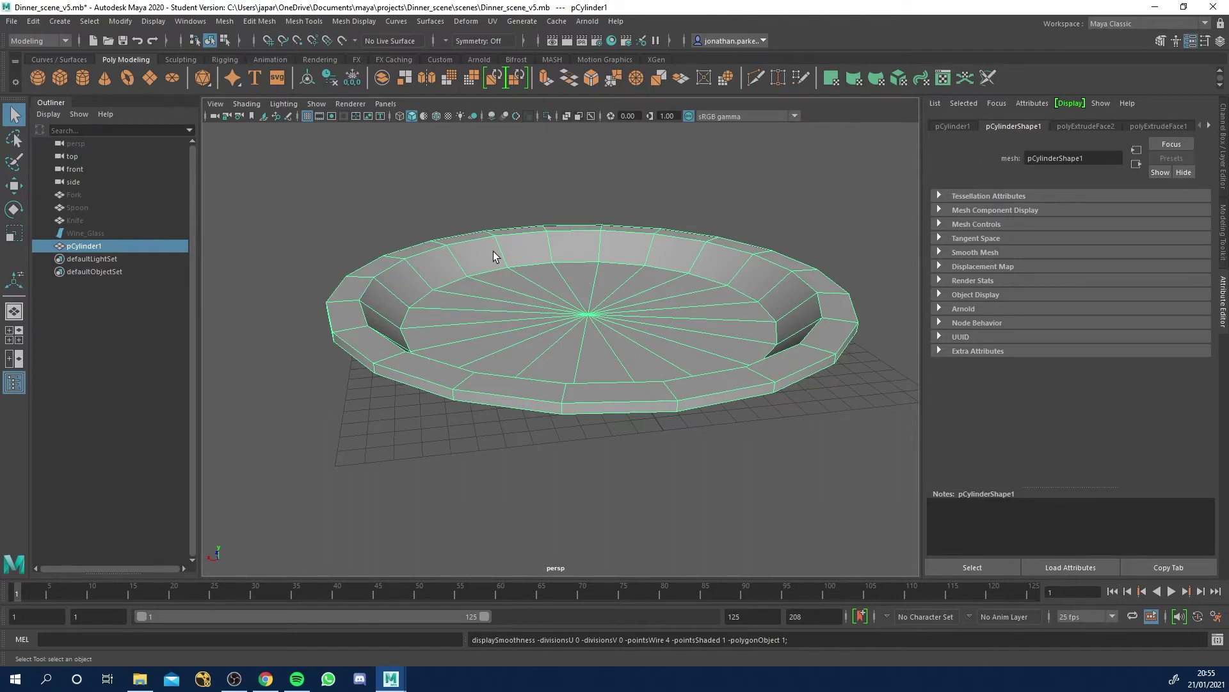
key("3")
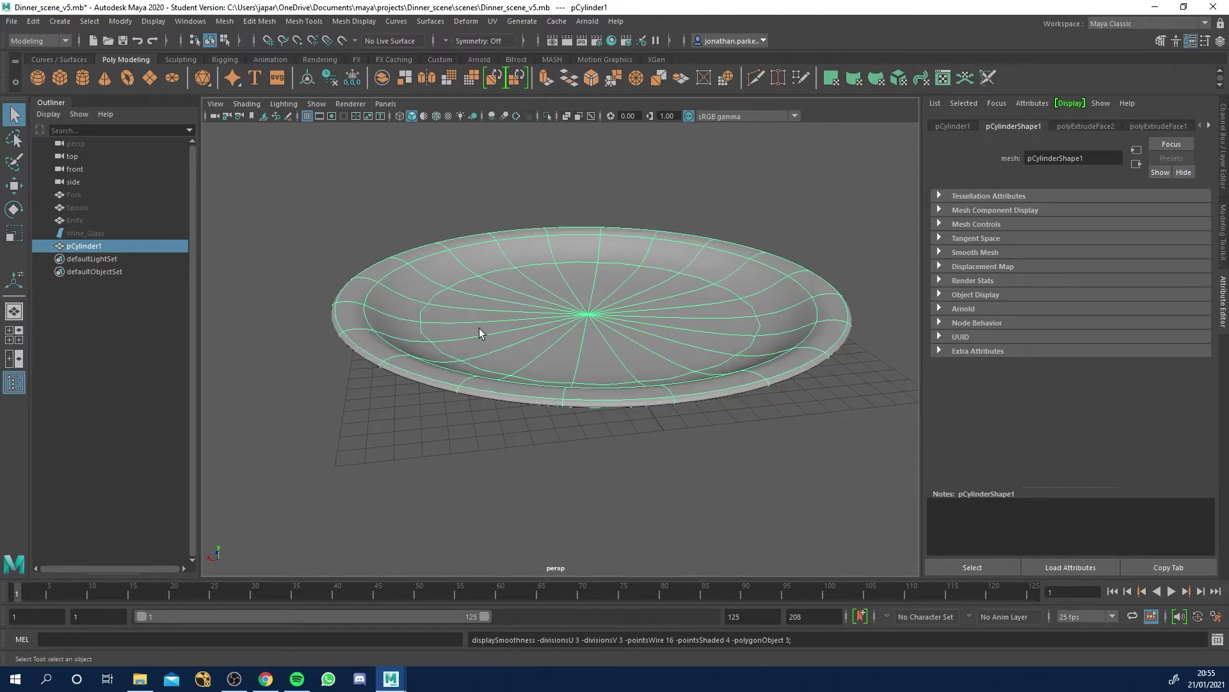
key("2")
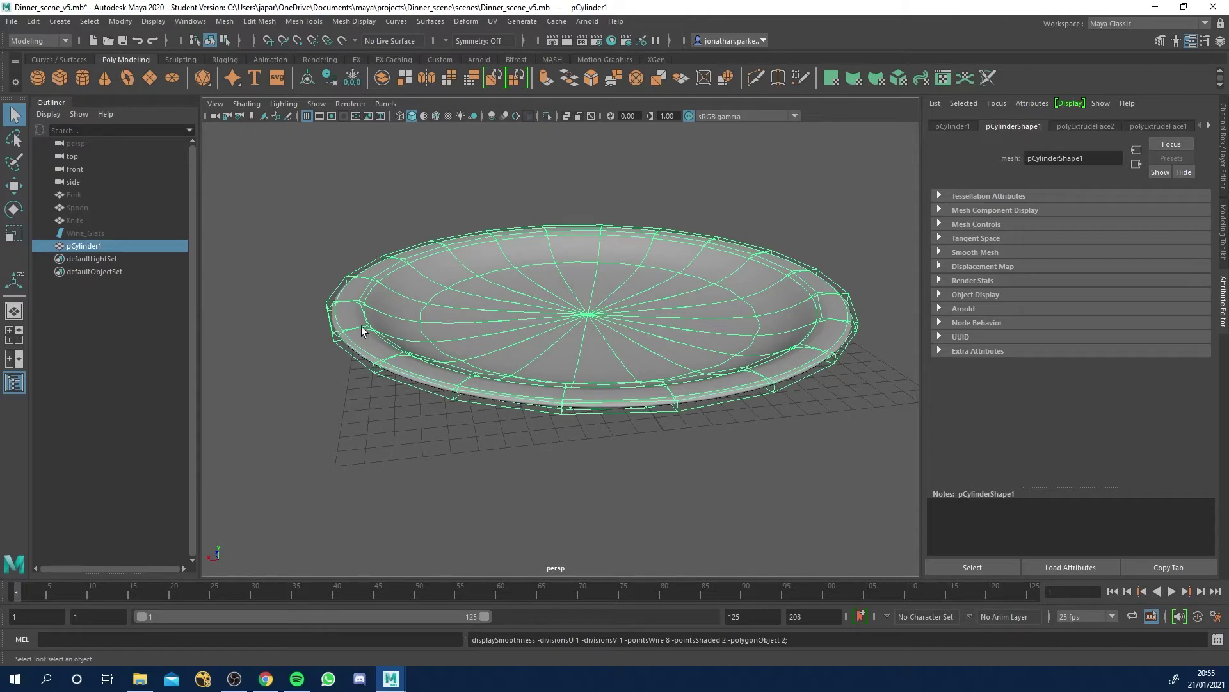
scroll(401, 321, "up", 5)
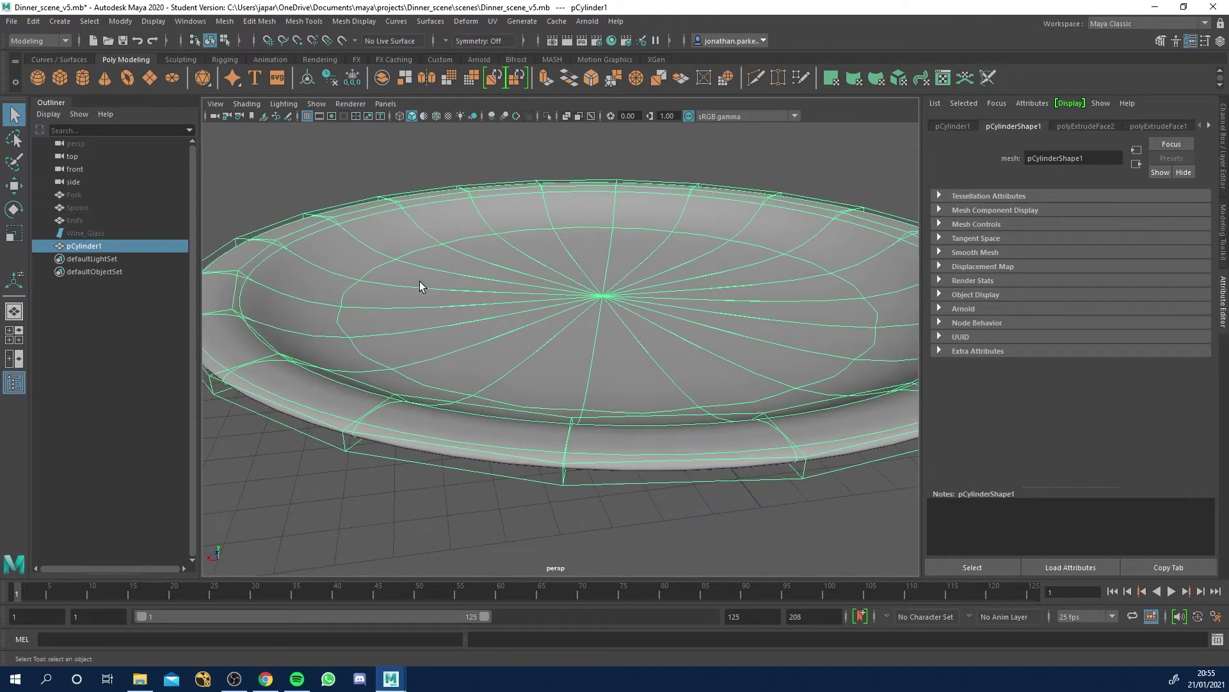
left_click_drag(423, 288, 482, 378, "alt")
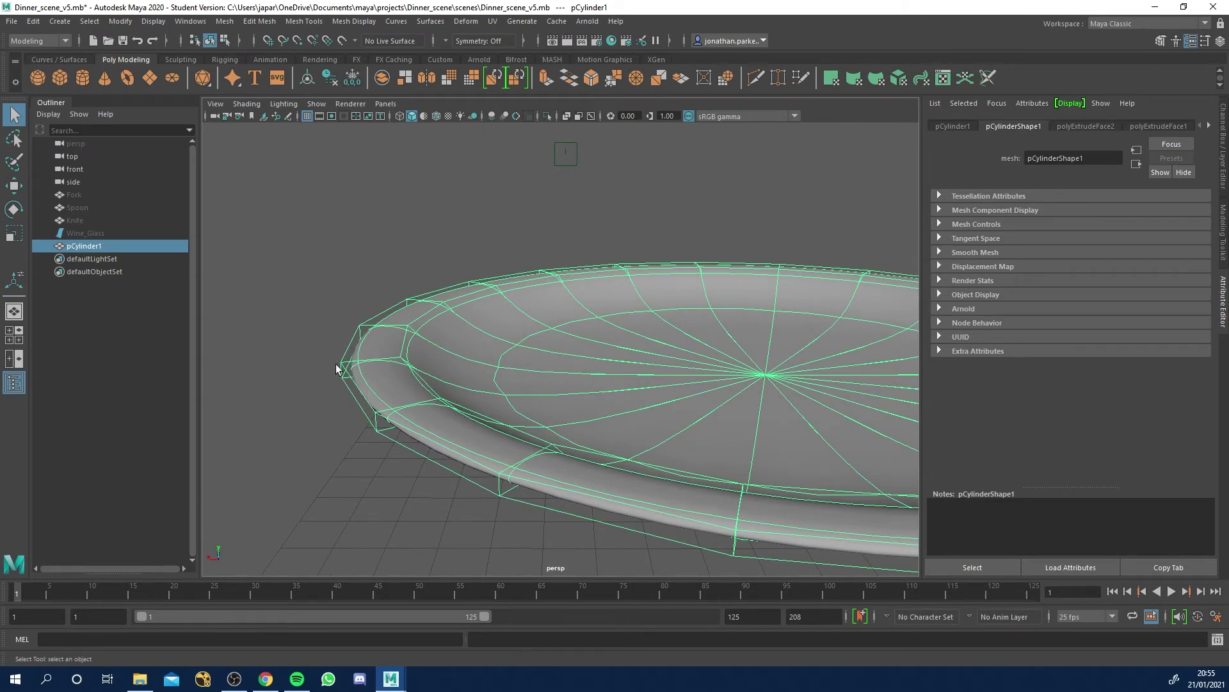
Show the plate's smooth preview together with its cage and activate the Insert Edge Loop tool
key("1")
key("3")
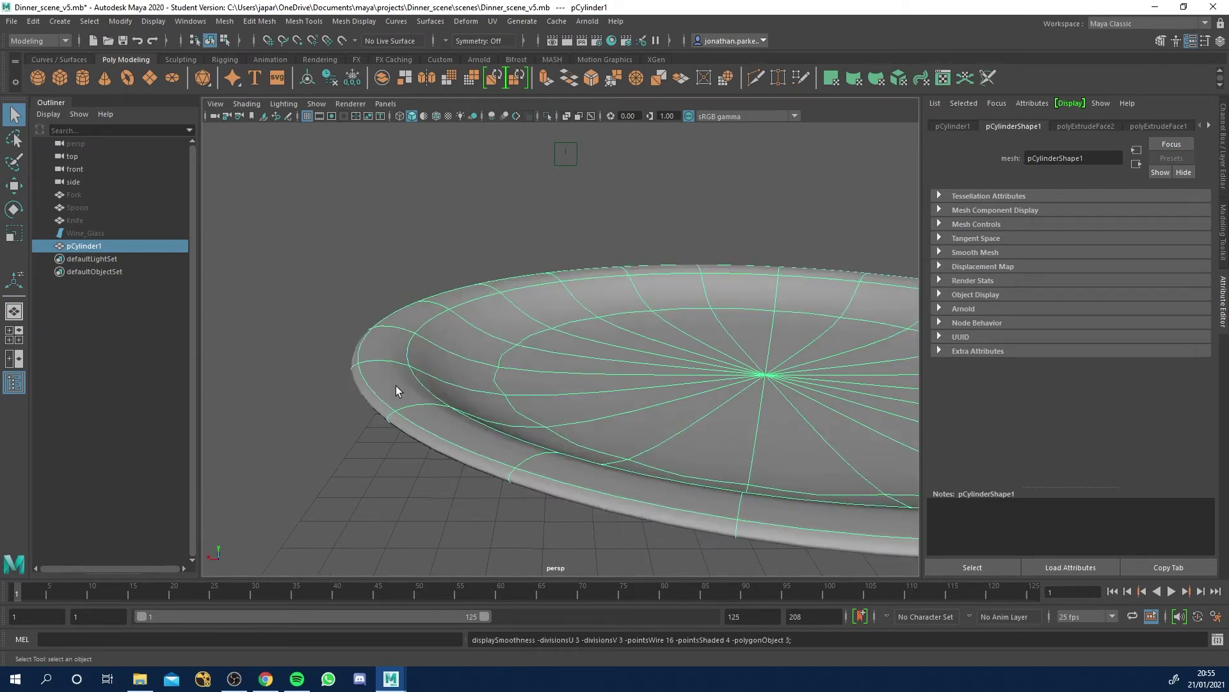
key("2")
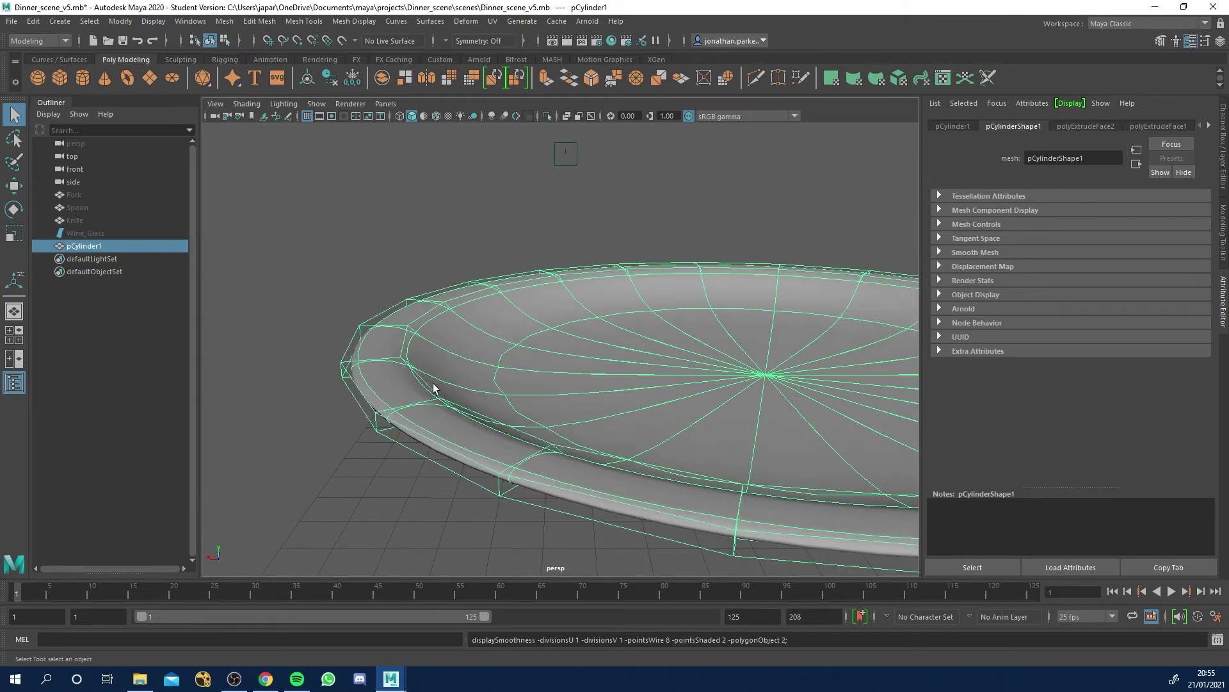
left_click(303, 21)
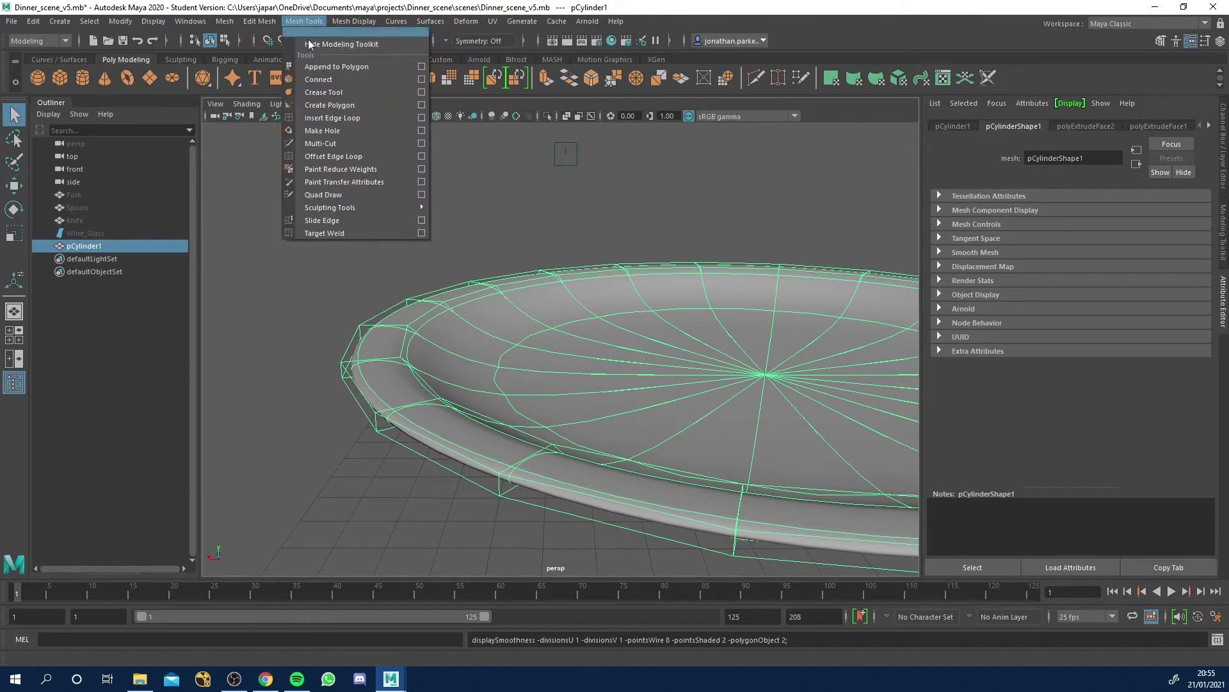
left_click(332, 119)
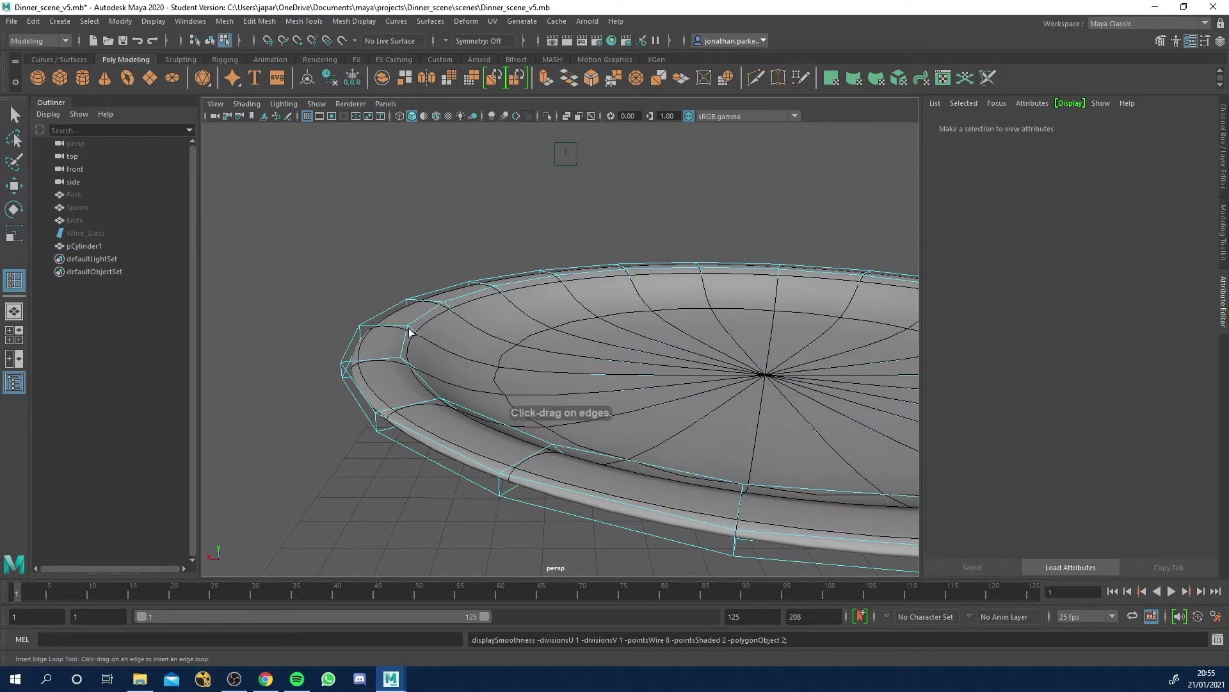
Try an edge loop just below the plate's inner rim edge, check it on the unsmoothed mesh, and undo it
left_click_drag(420, 349, 392, 368, "alt")
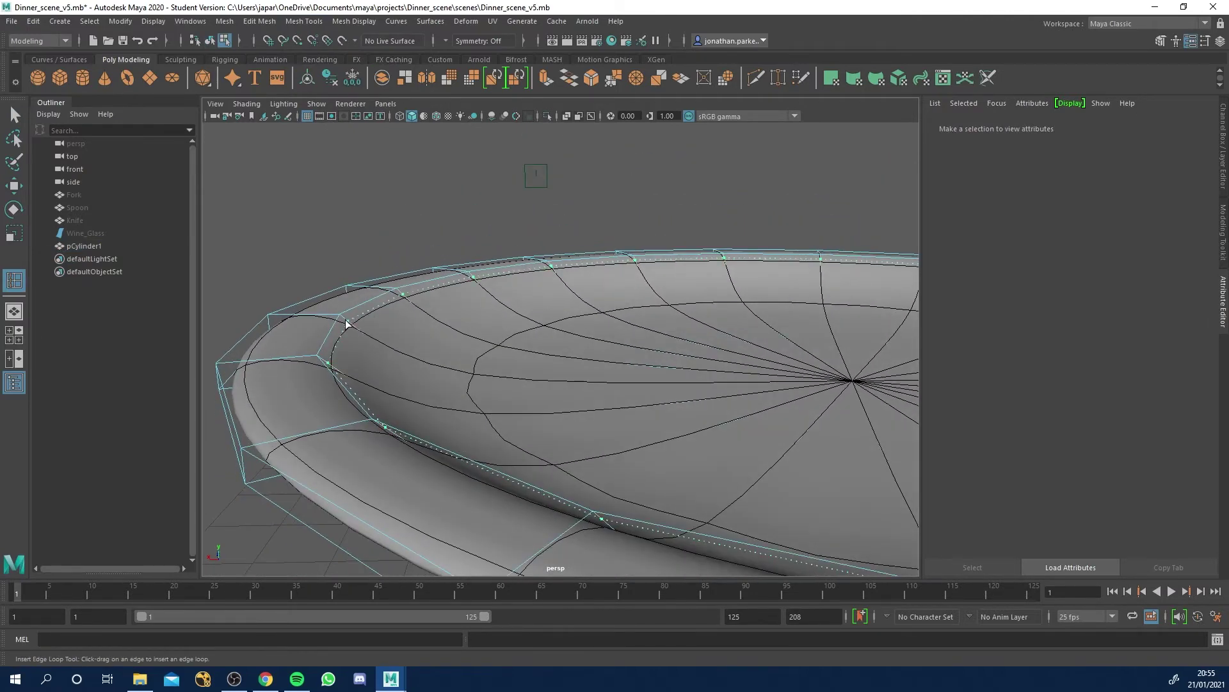
left_click(351, 327)
left_click_drag(322, 330, 269, 390, "alt")
key("ctrl+a")
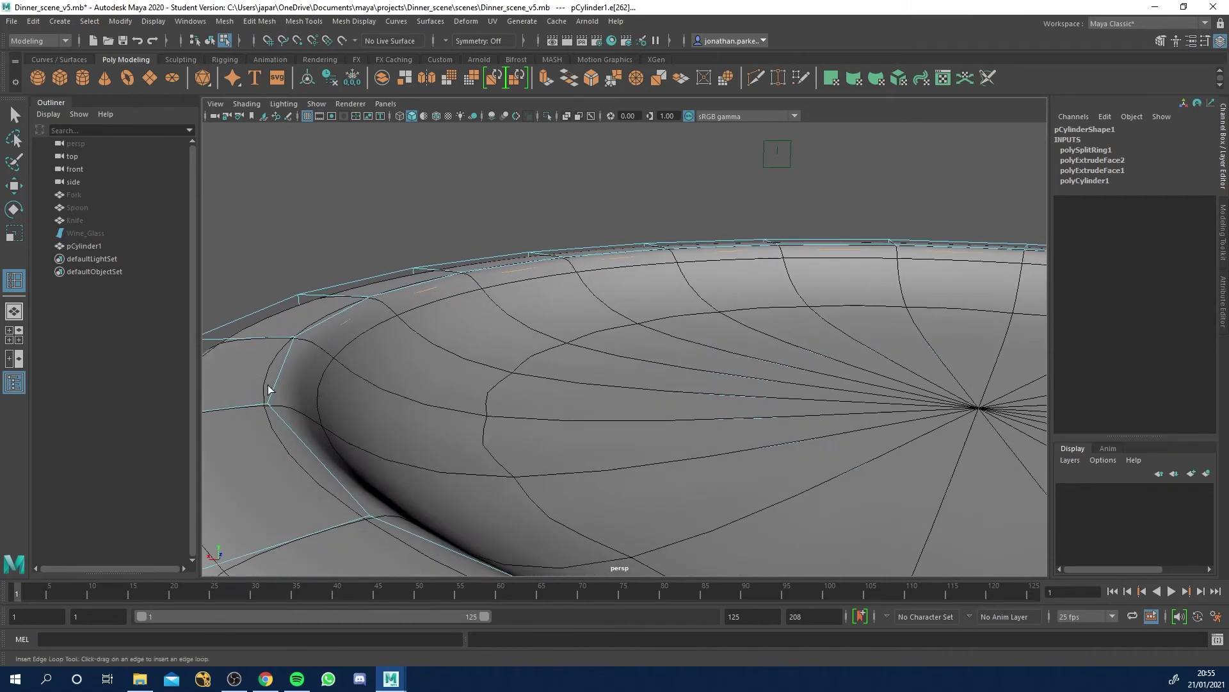
right_click_drag(268, 390, 327, 395, "alt")
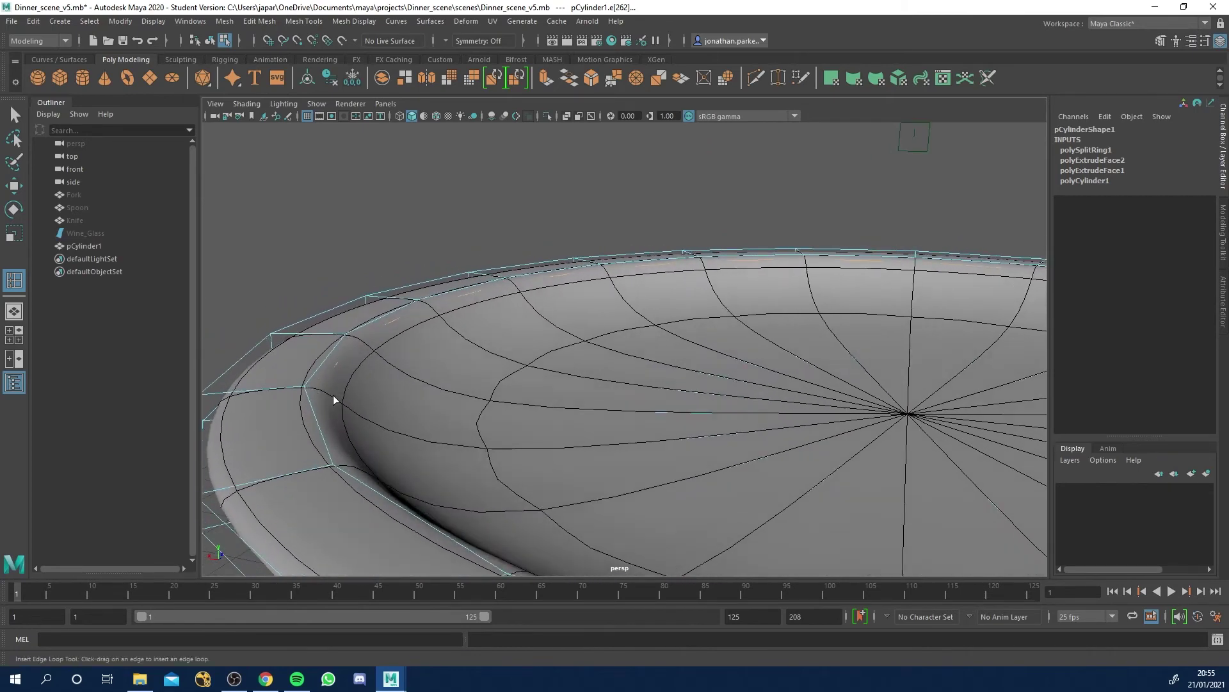
key("1")
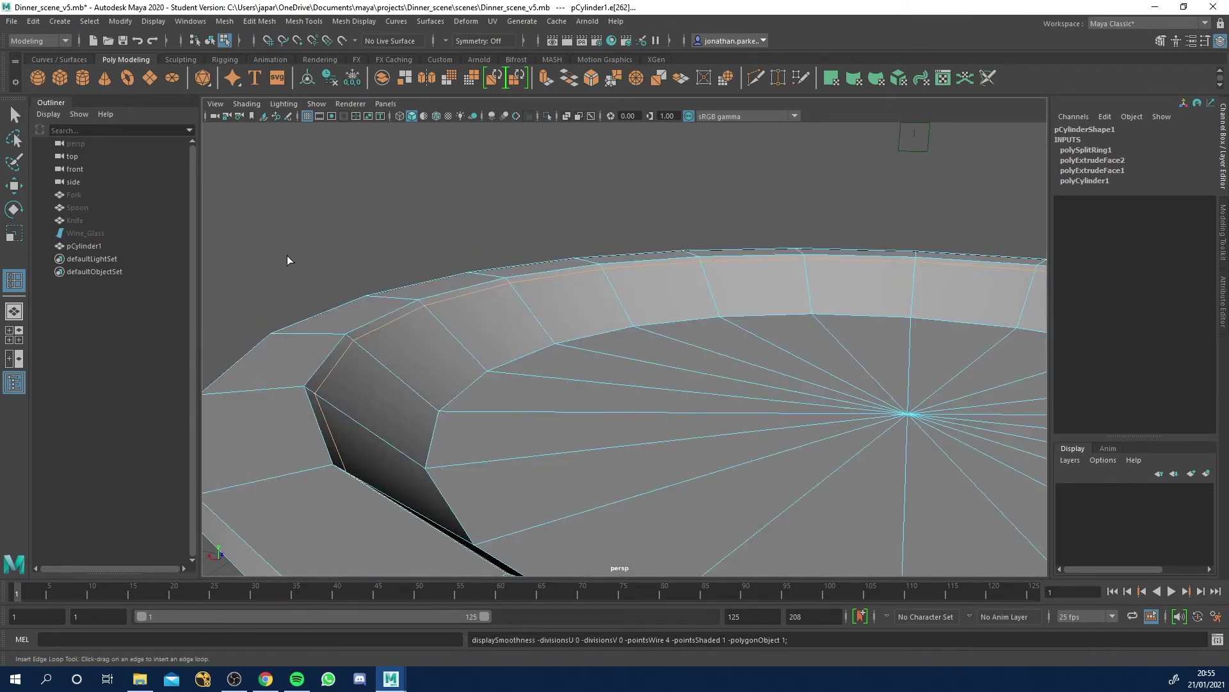
key("ctrl+z")
key("ctrl+z")
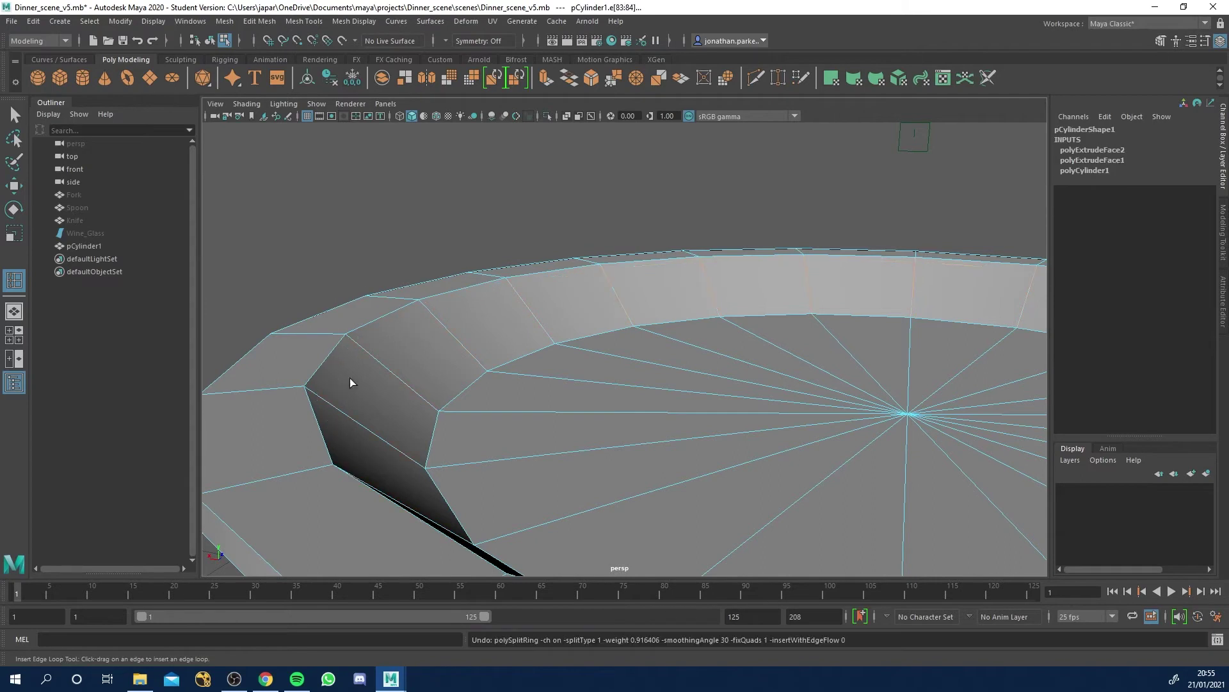
Insert a trial edge loop near the top of the plate's sloping side, compare it smoothed and unsmoothed, and undo it
left_click_drag(329, 402, 313, 396)
key("3")
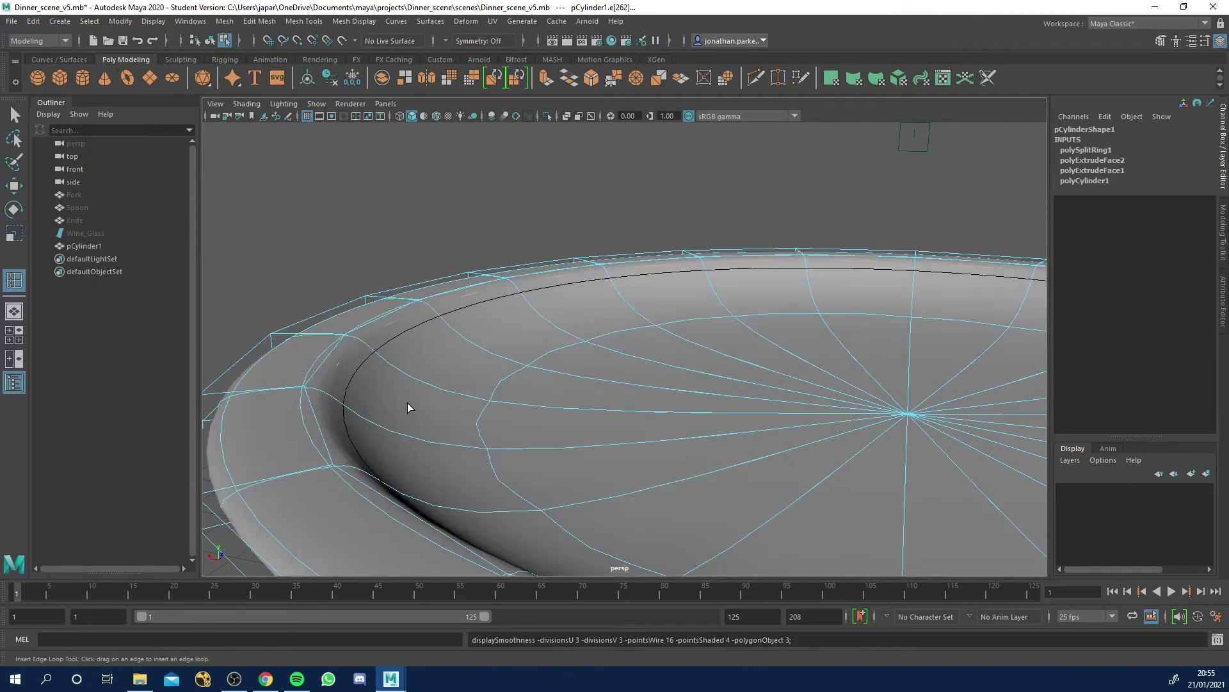
key("1")
key("ctrl+s")
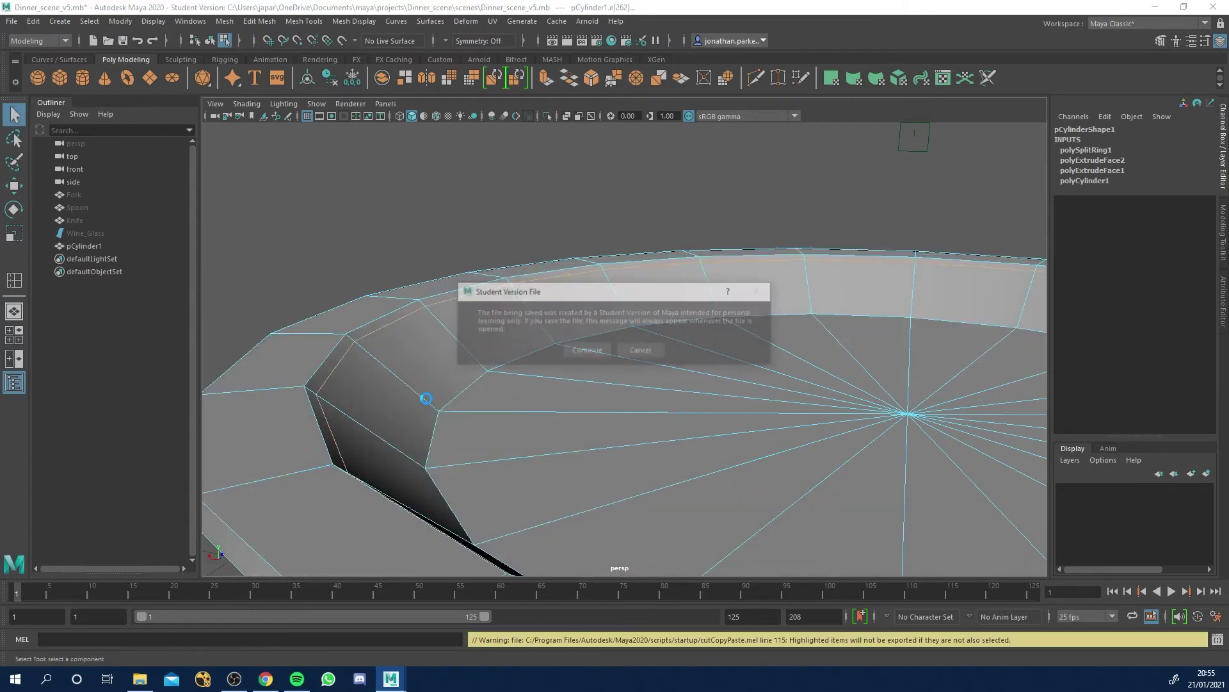
left_click(639, 349)
key("ctrl+z")
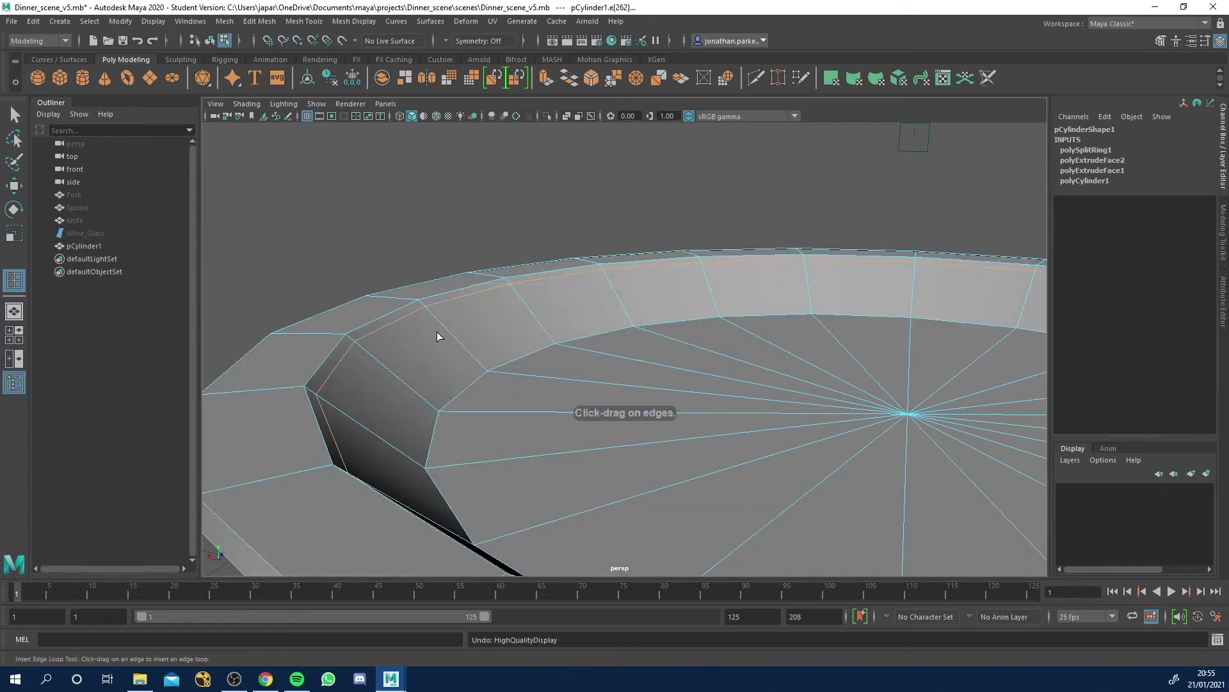
key("ctrl+z")
key("3")
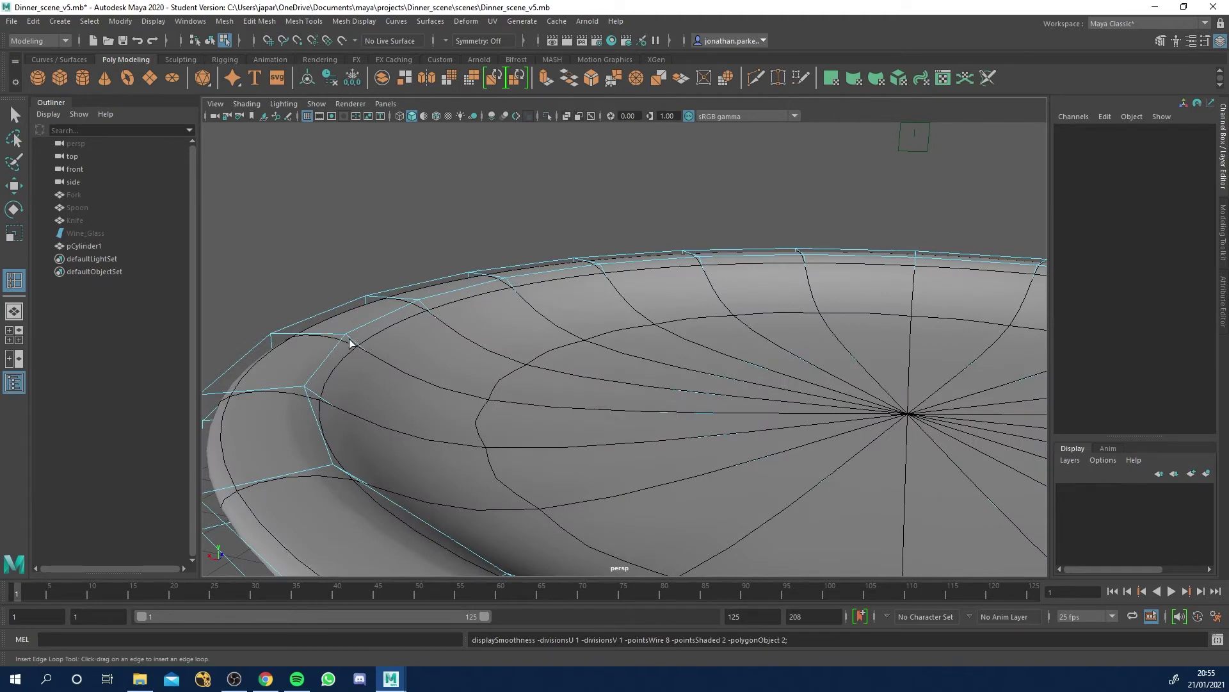
Insert an edge loop close below the plate's inner rim edge and another around the rim's outer side near its upper edge
left_click_drag(351, 341, 356, 345)
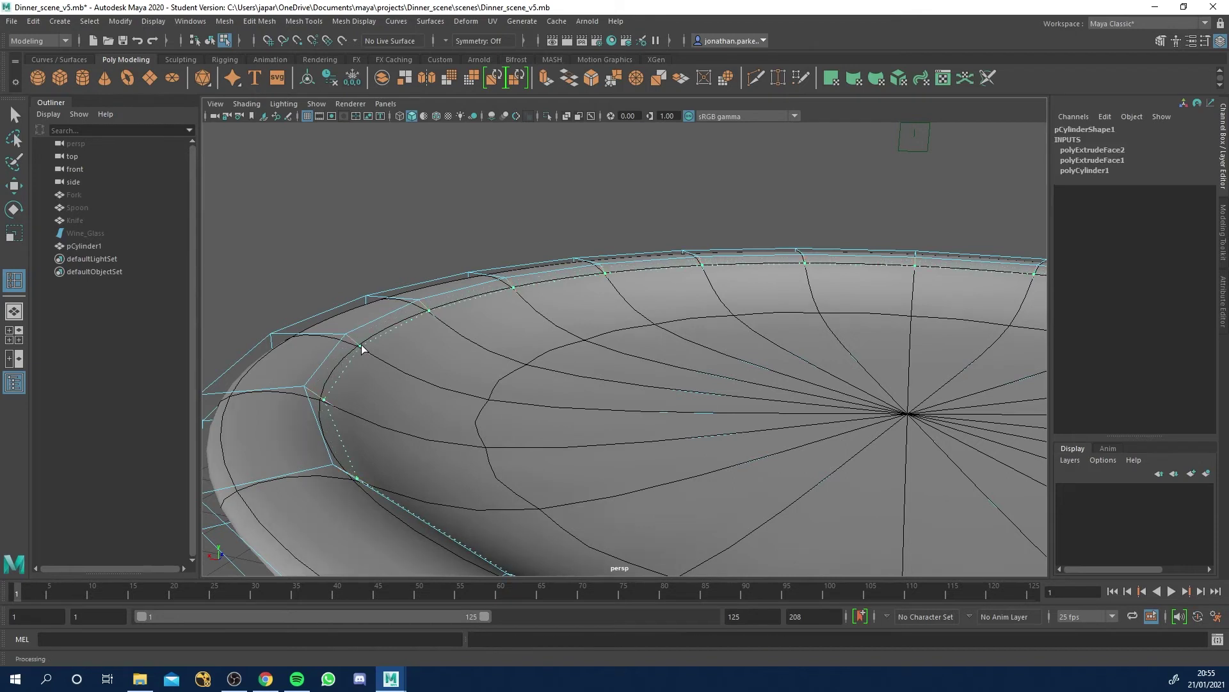
left_click_drag(347, 342, 345, 340)
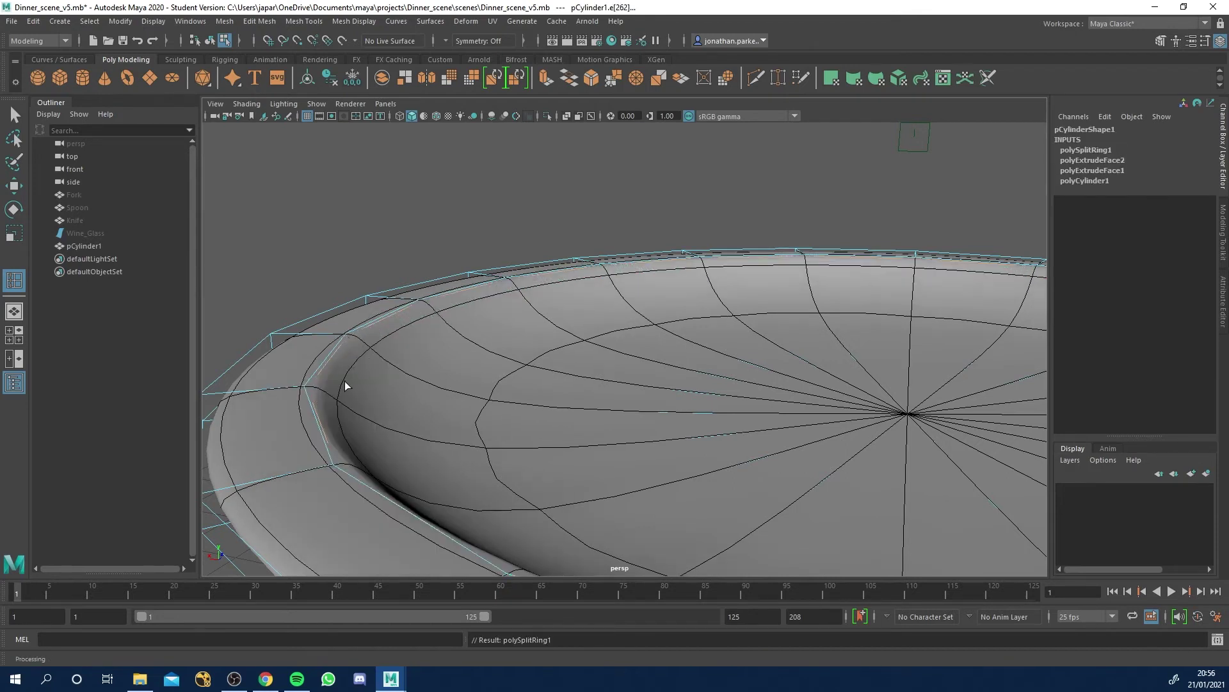
left_click_drag(397, 394, 433, 386, "alt")
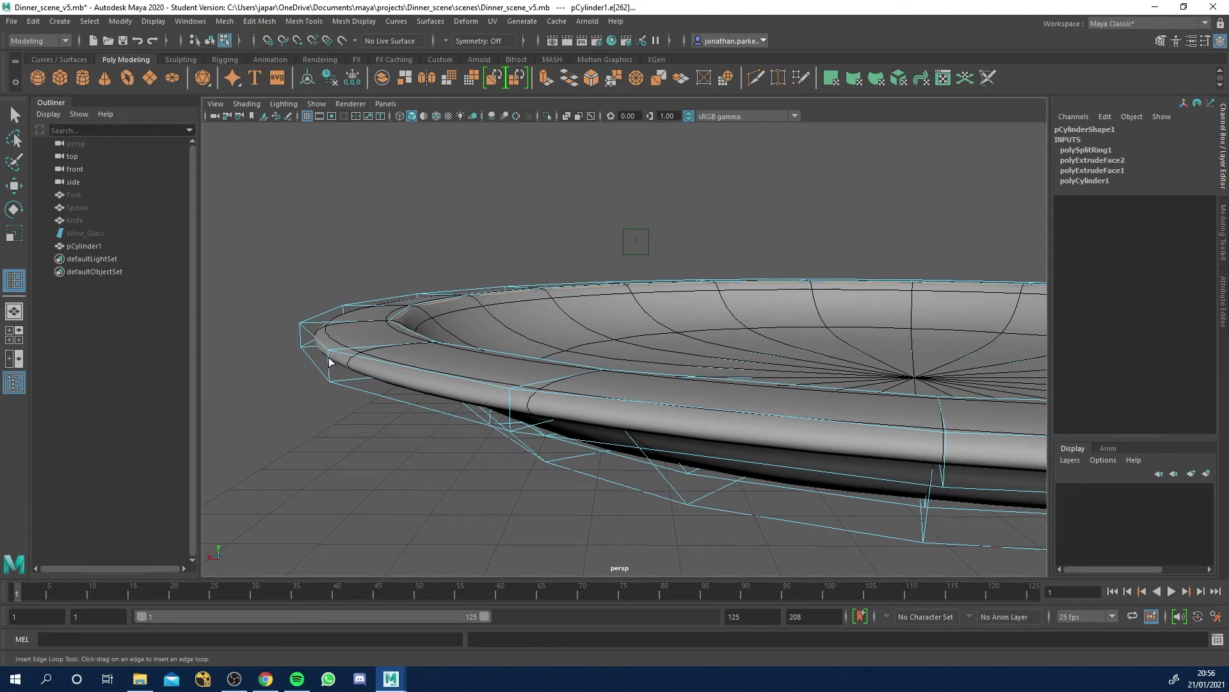
left_click_drag(329, 363, 328, 359)
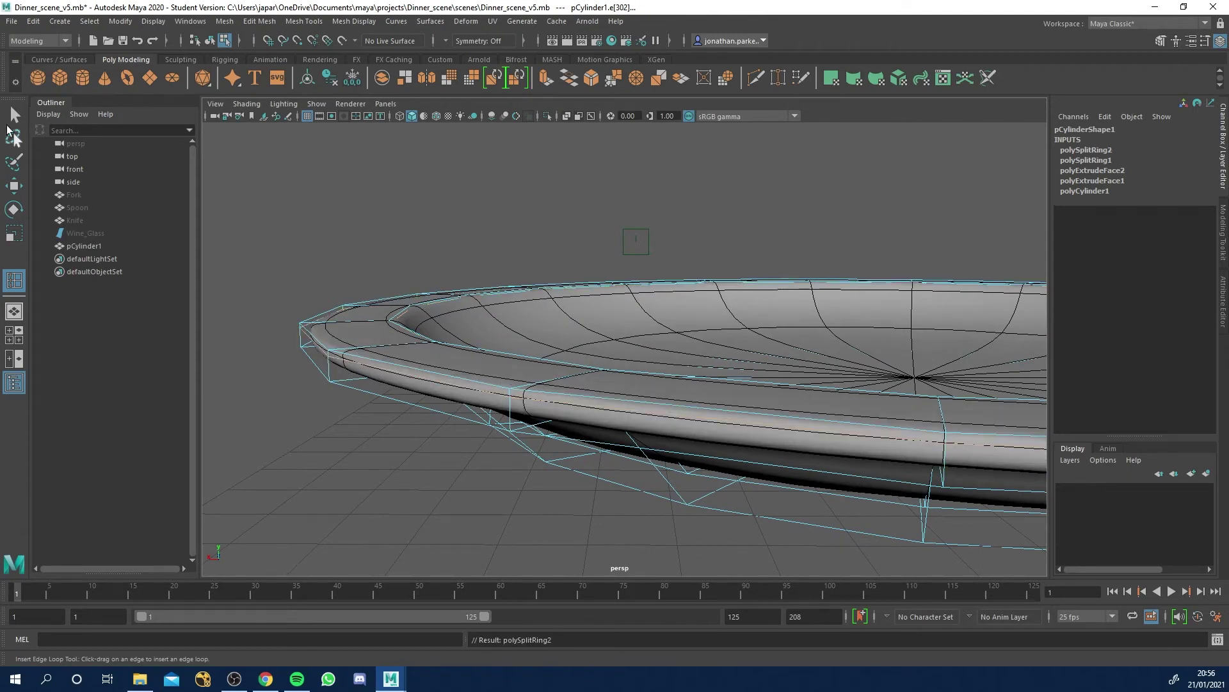
Leave the Insert Edge Loop tool, return the plate to object mode, and select it with the whole shape in view
left_click(14, 115)
right_click_drag(423, 310, 492, 296)
left_click(423, 236)
left_click(478, 320)
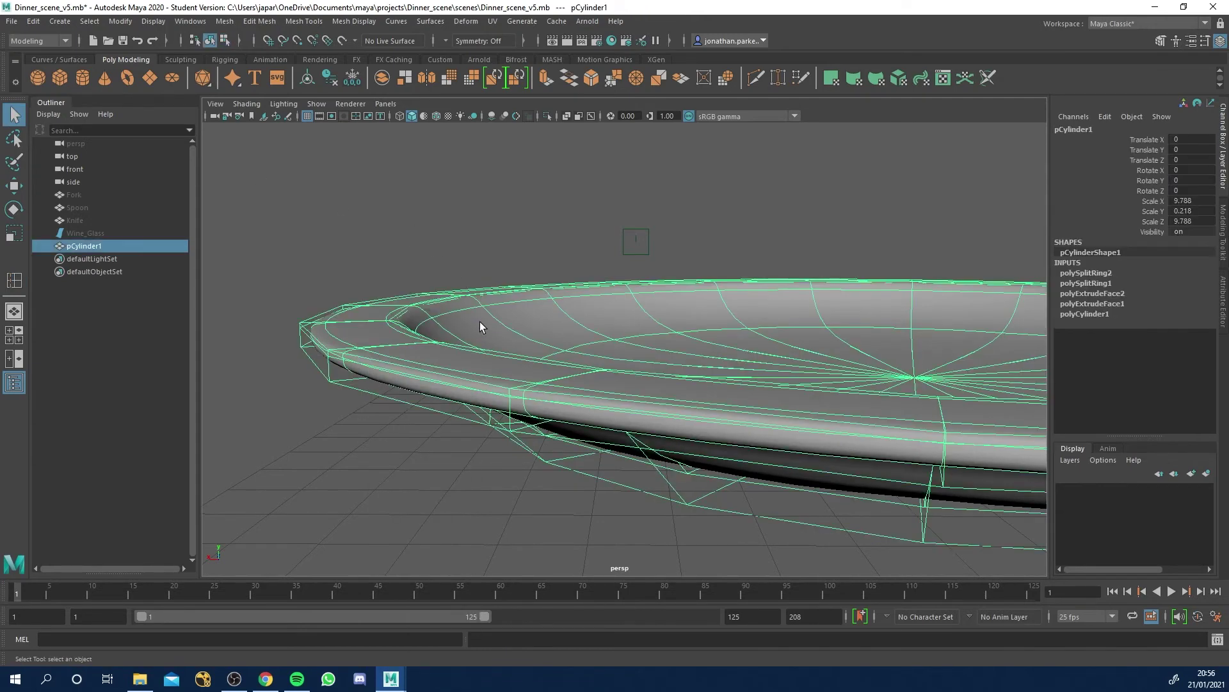
left_click(371, 229)
left_click_drag(322, 228, 652, 384, "alt")
left_click(550, 311)
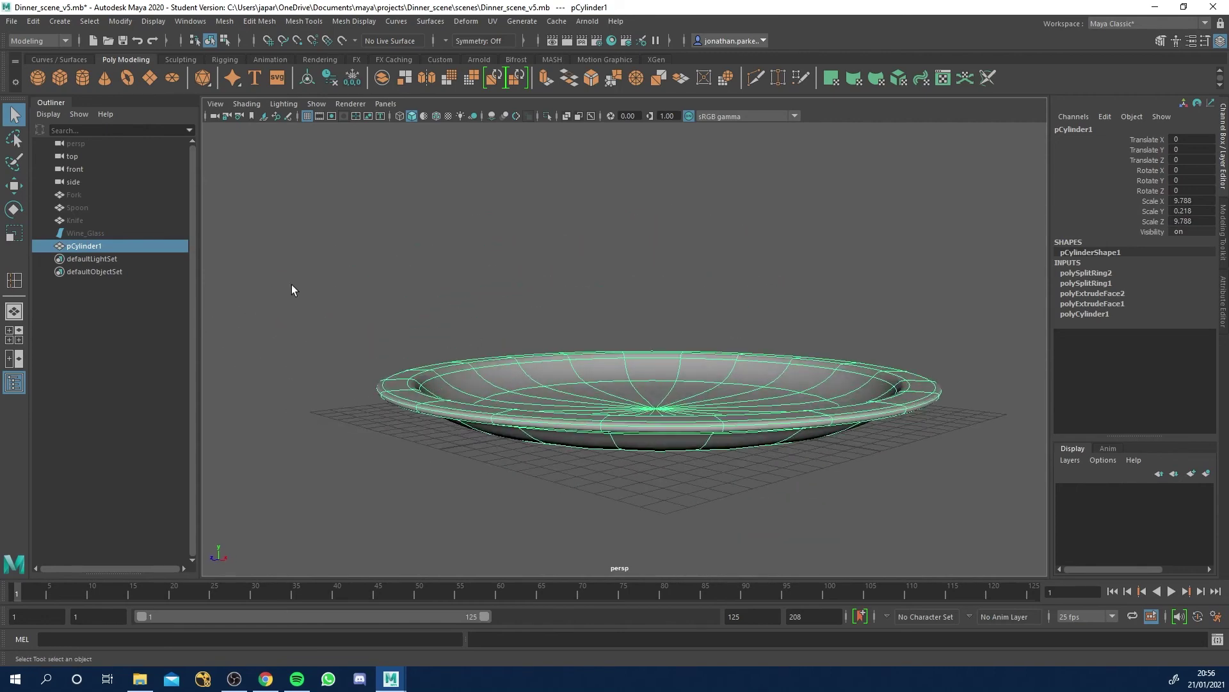
Rename the pCylinder1 object as Plate and select it
double_click(87, 247)
type("Plate")
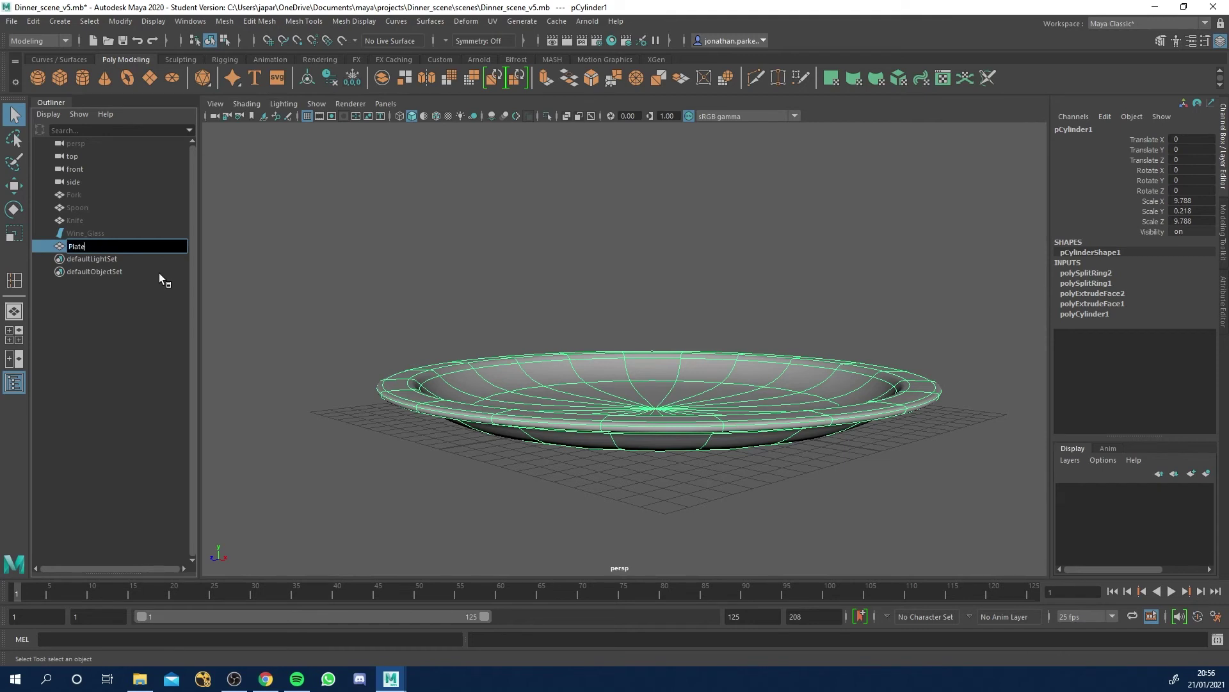
left_click(98, 341)
left_click(190, 21)
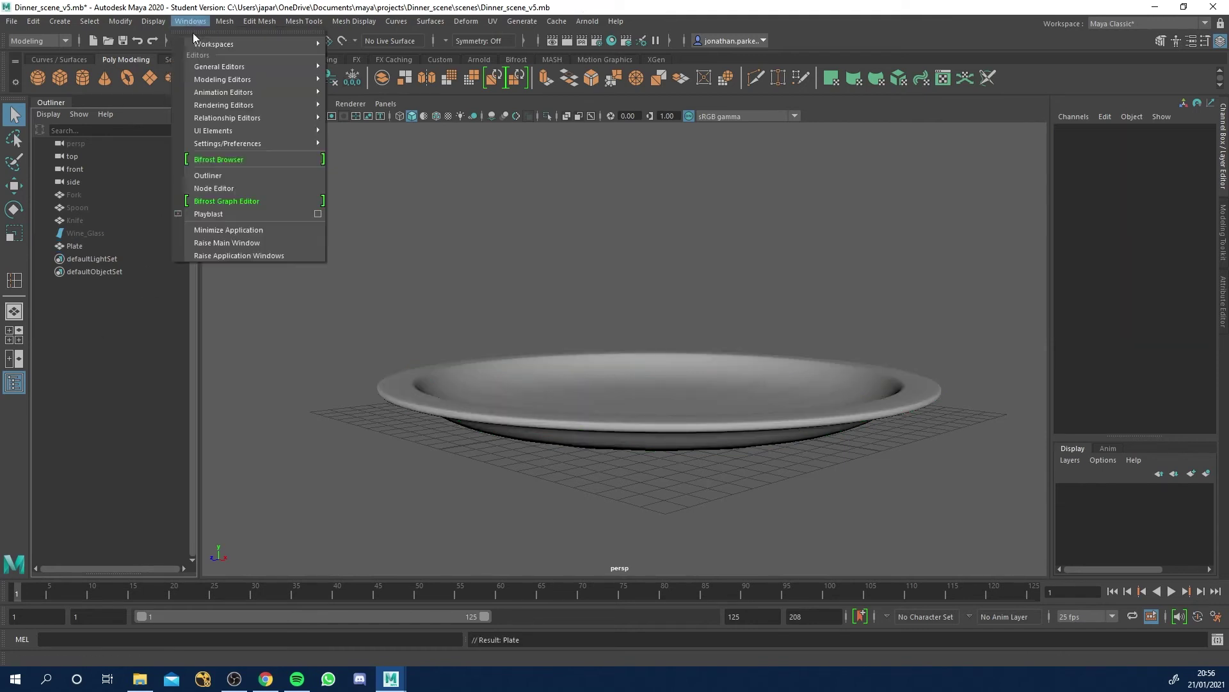
left_click(152, 232)
left_click(75, 246)
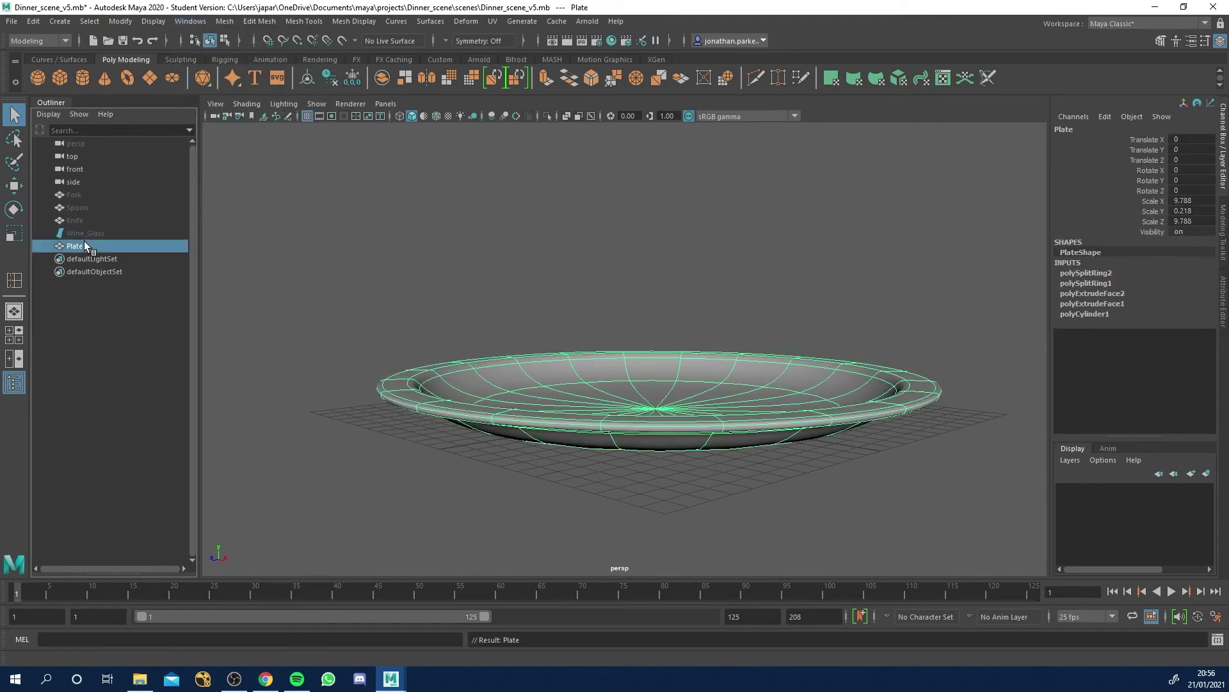
Inspect the smoothed plate from several angles, both selected and deselected
left_click_drag(486, 318, 444, 330, "alt")
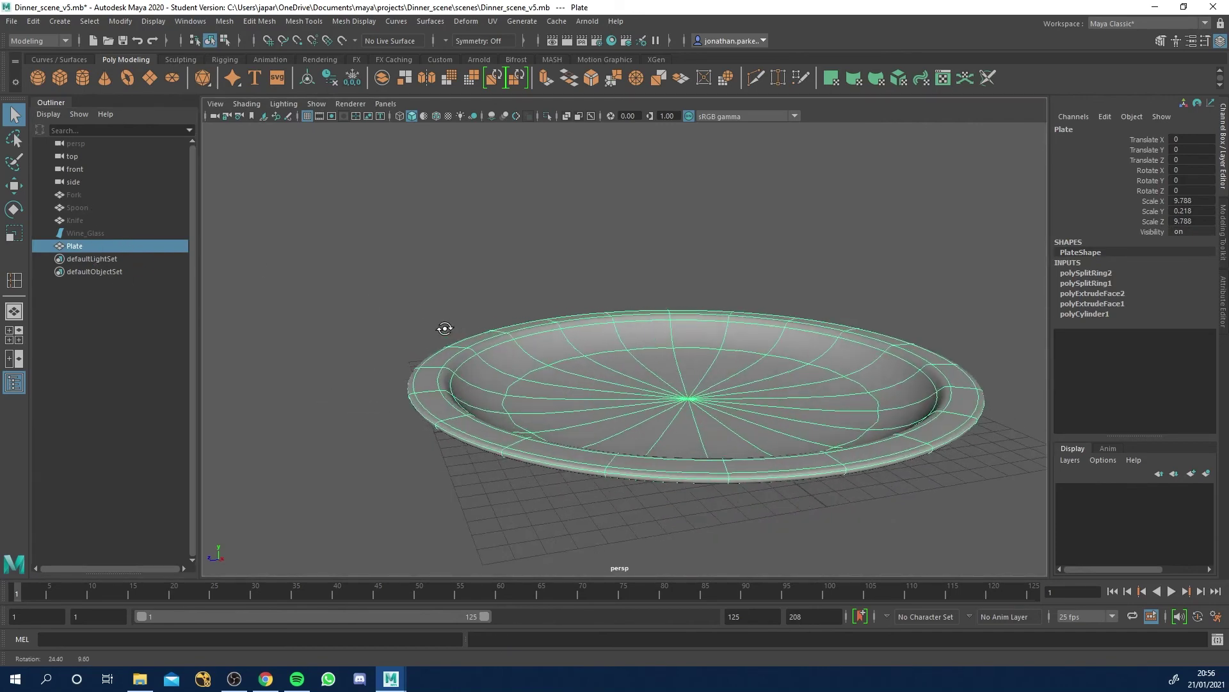
left_click_drag(664, 376, 677, 368, "alt")
left_click(993, 363)
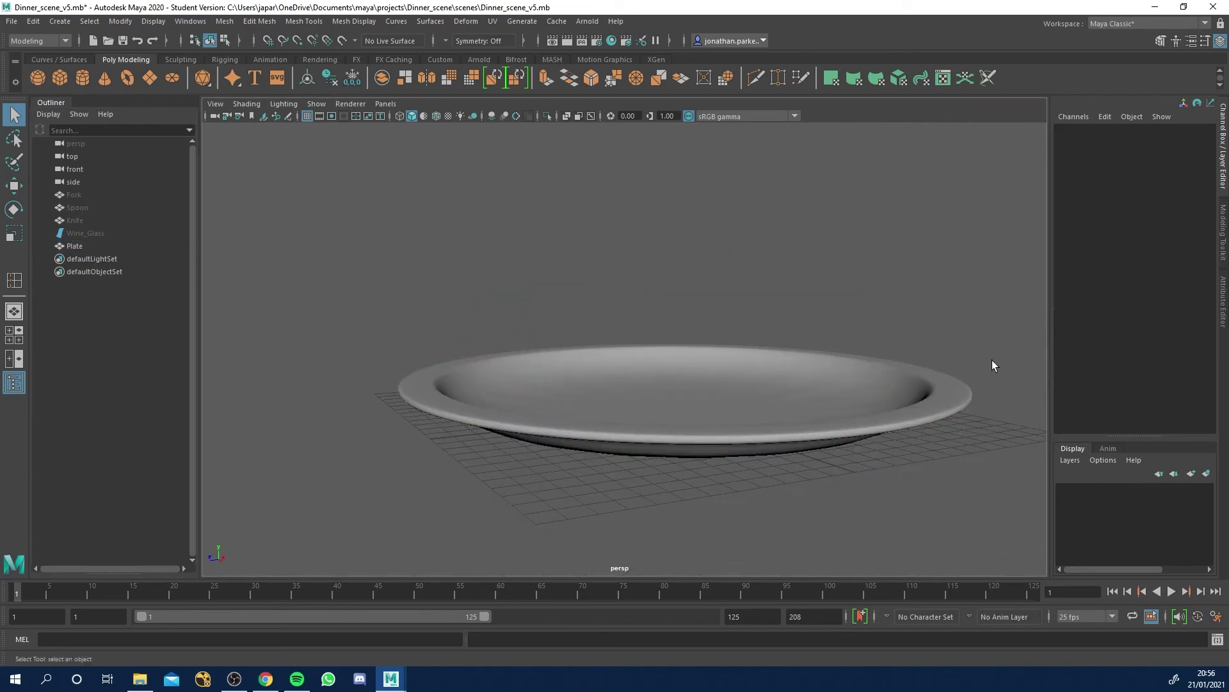
mouse_move(993, 362)
left_mouse_down("alt")
mouse_move(1010, 368)
mouse_move(1007, 353)
left_mouse_up("alt")
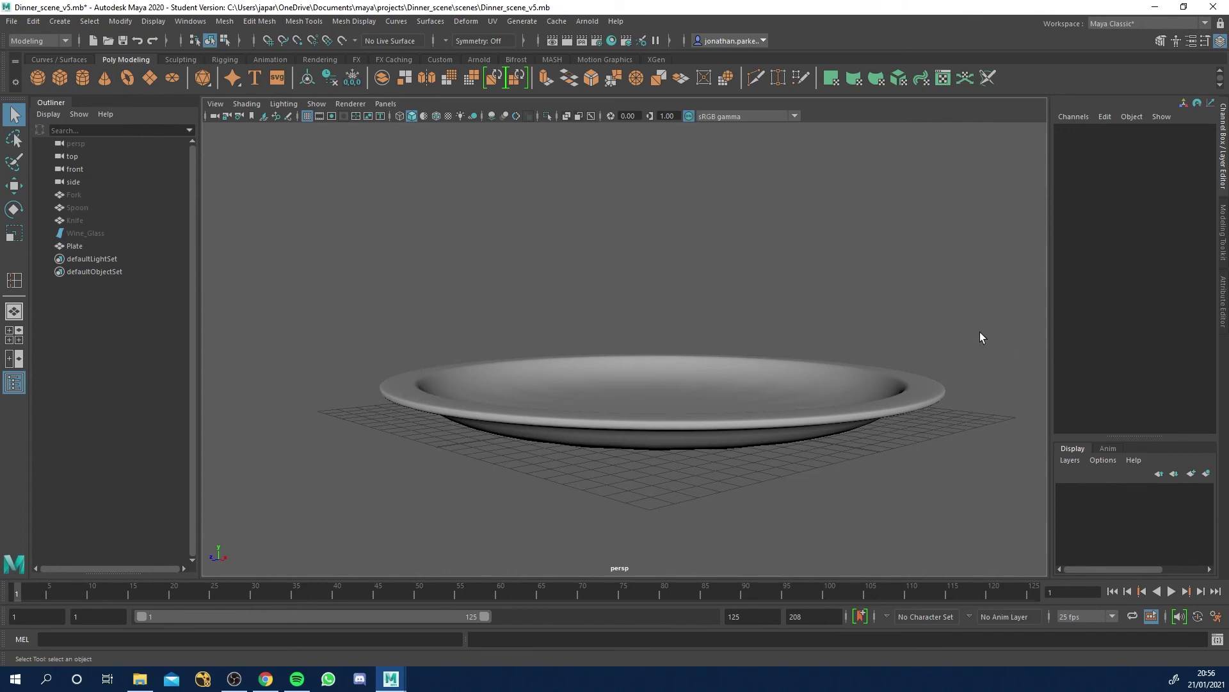